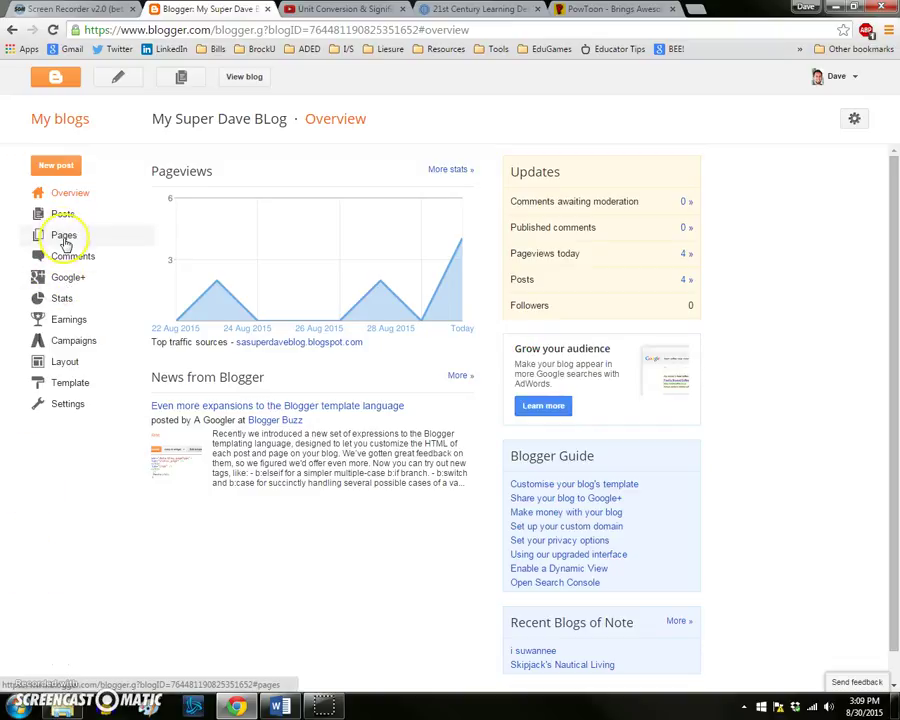
Step: Open the blog's Math page for editing and place the cursor after its unit conversion sentence
left_click(64, 240)
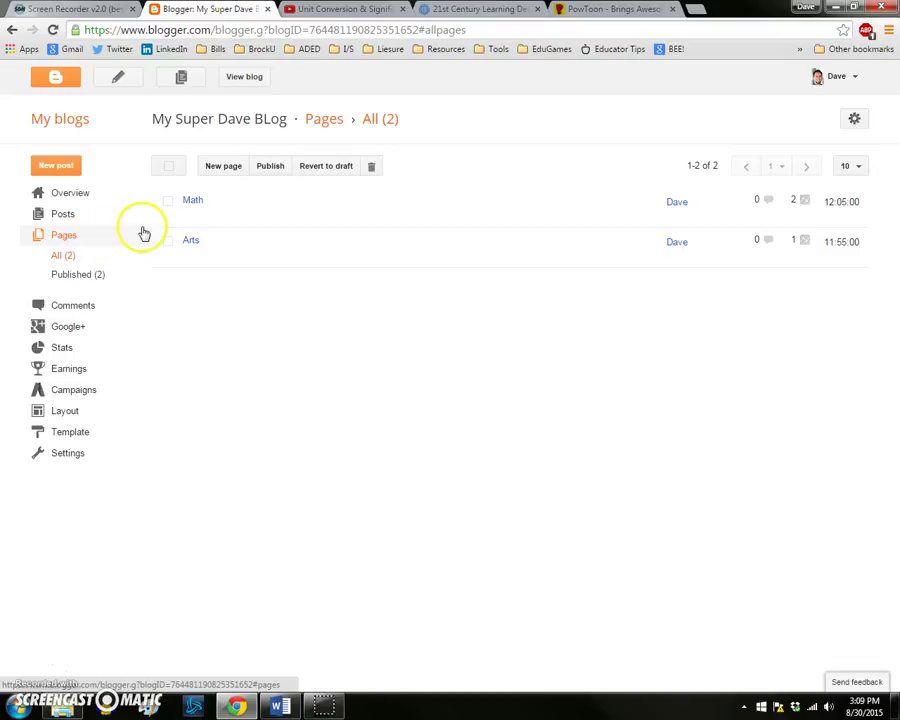
left_click(191, 217)
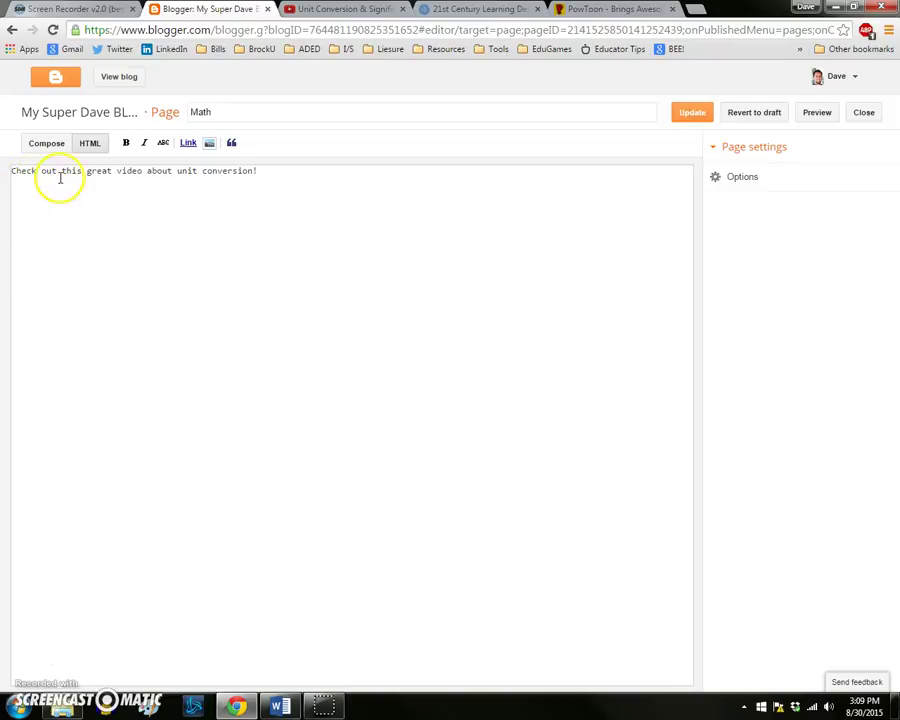
left_click(262, 177)
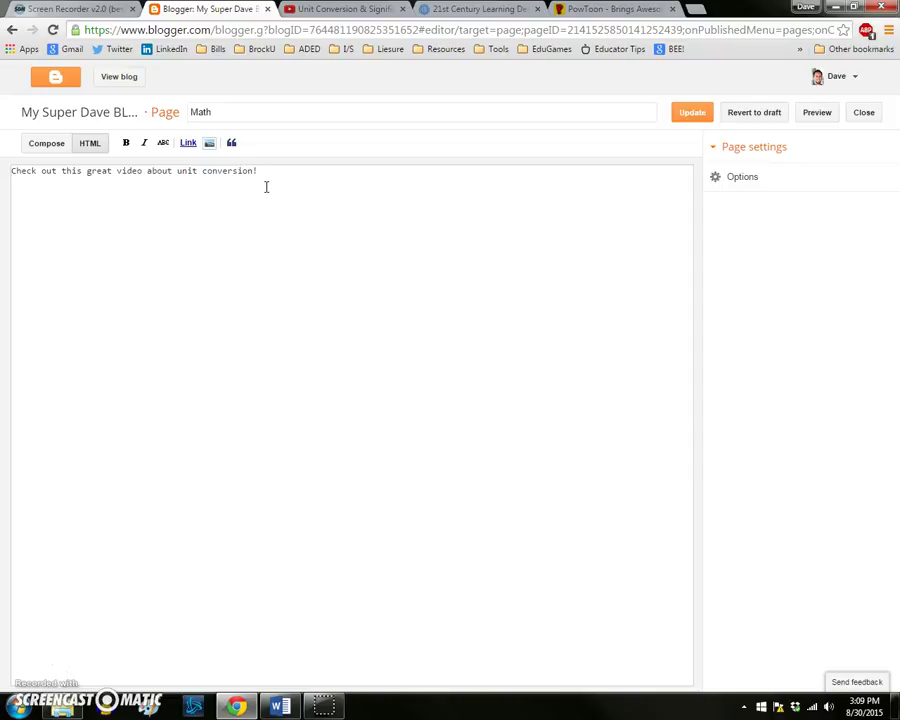
Step: Switch to YouTube and briefly play the Unit Conversion & Significant Figures video near its start, then pause it
left_click(315, 10)
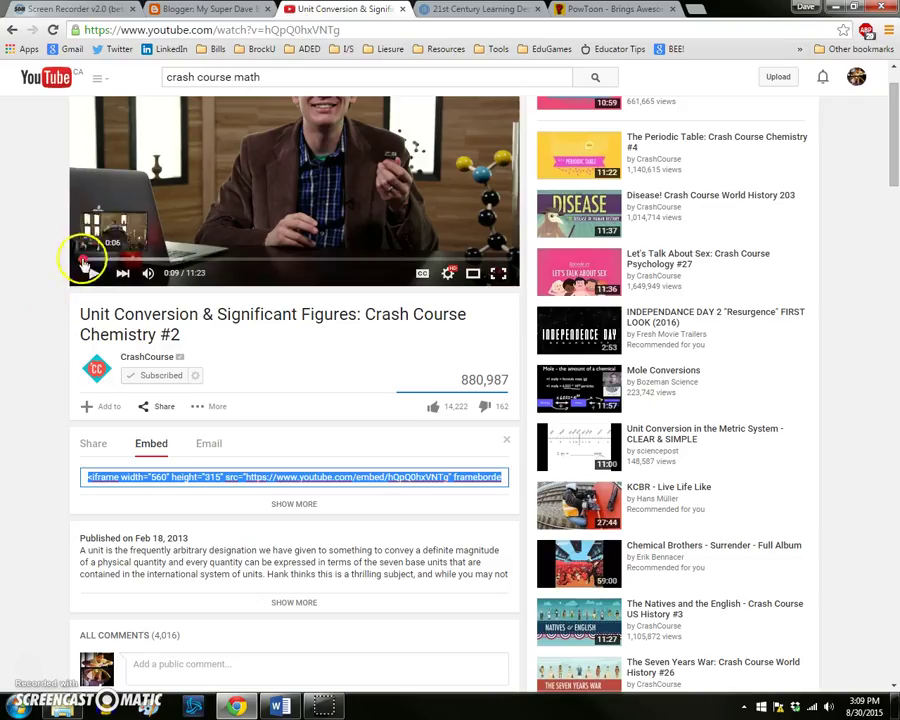
left_click(74, 262)
scroll(70, 290, "up", 1)
left_click(87, 350)
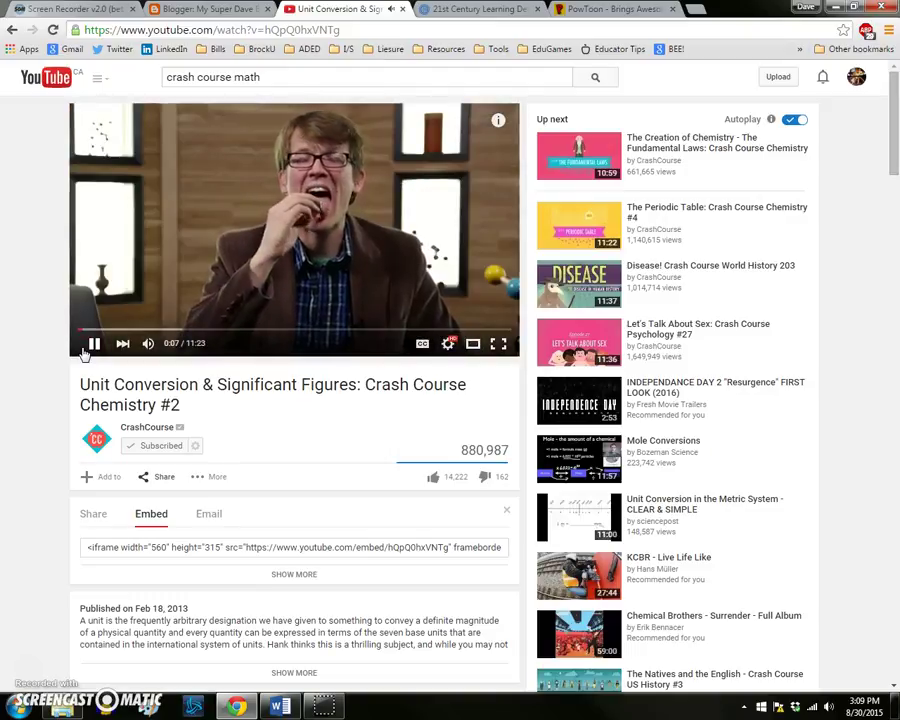
left_click(90, 345)
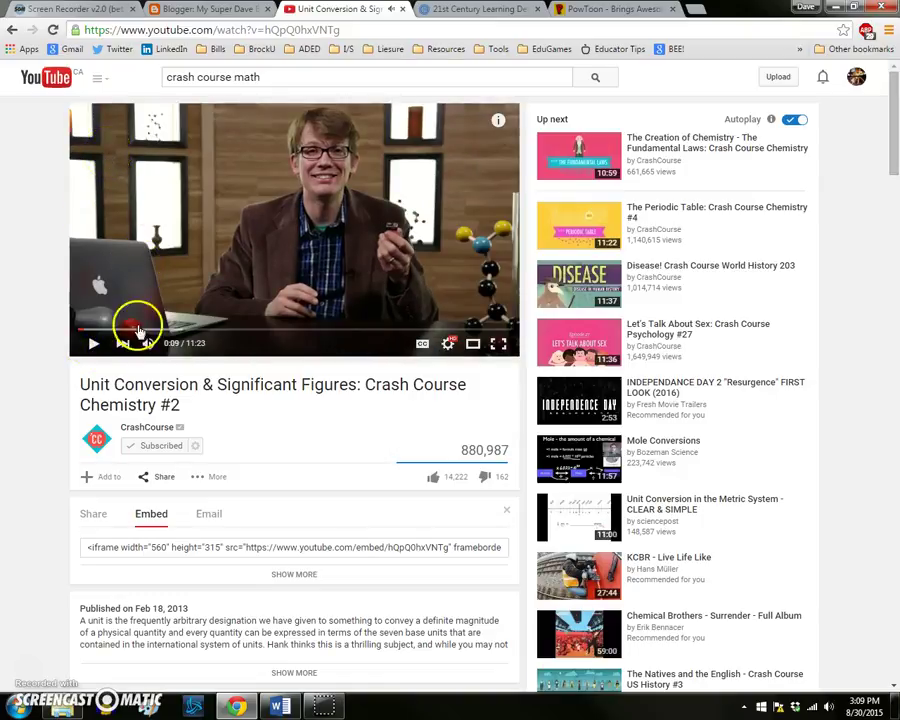
Step: Copy the iframe embed code of the Unit Conversion & Significant Figures video from its sharing options
left_click(161, 487)
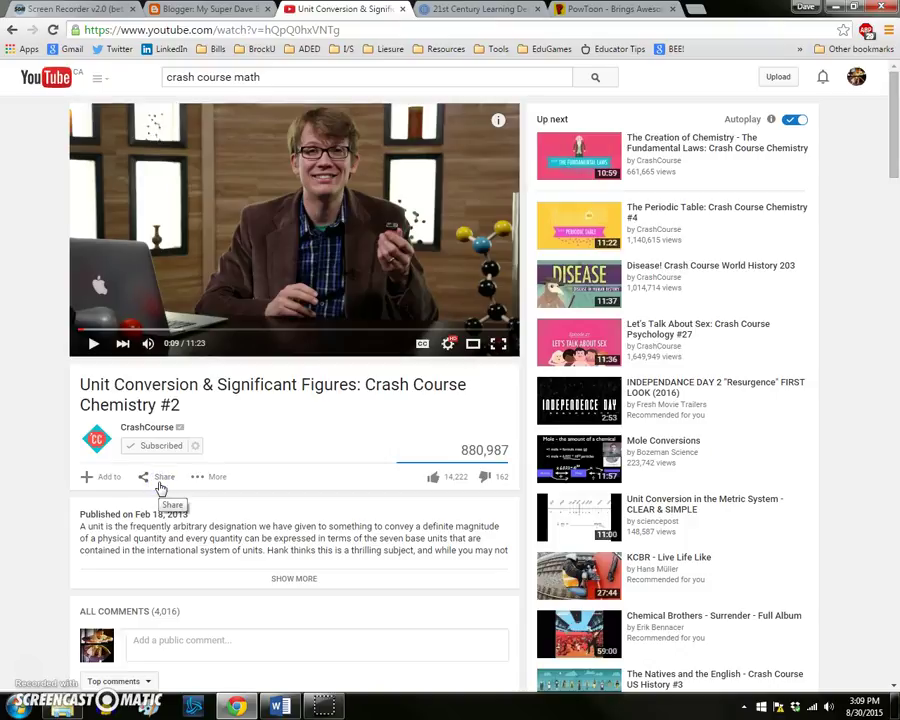
left_click(165, 478)
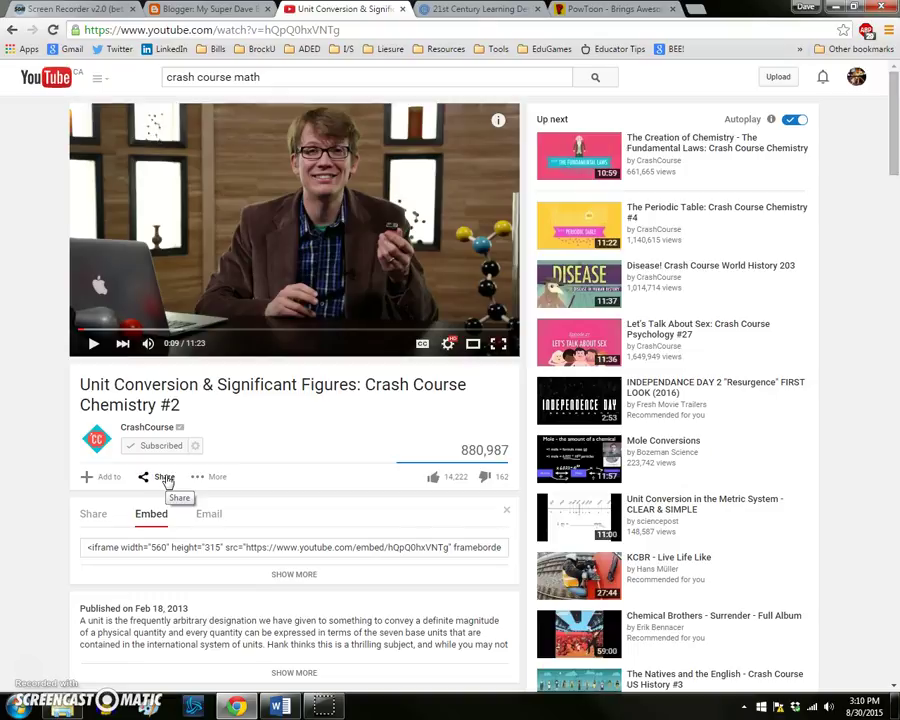
left_click(104, 515)
scroll(104, 519, "down", 1)
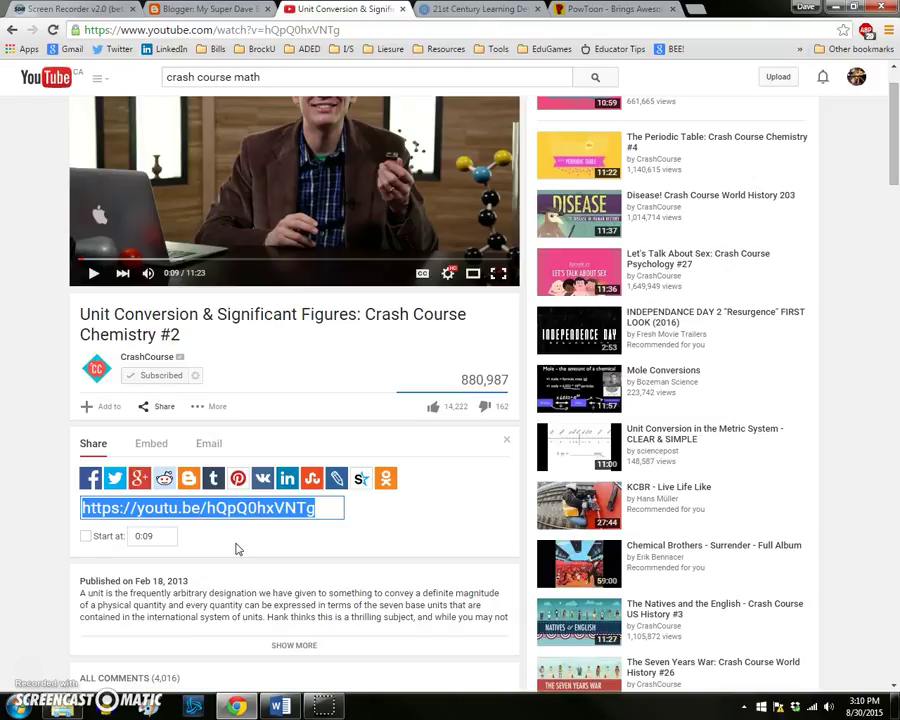
left_click(154, 446)
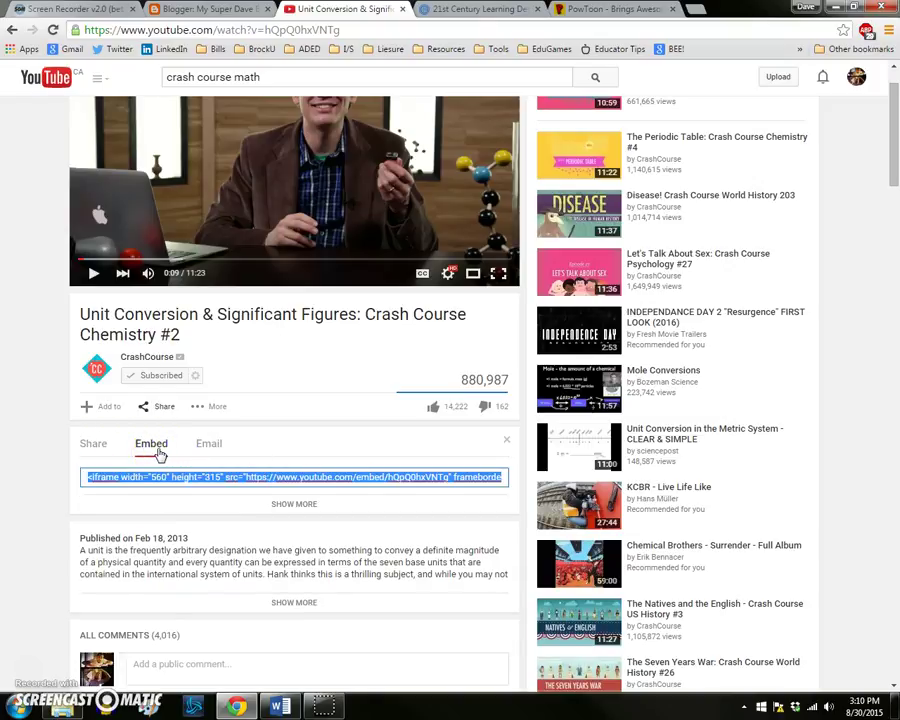
left_click(155, 448)
right_click(157, 476)
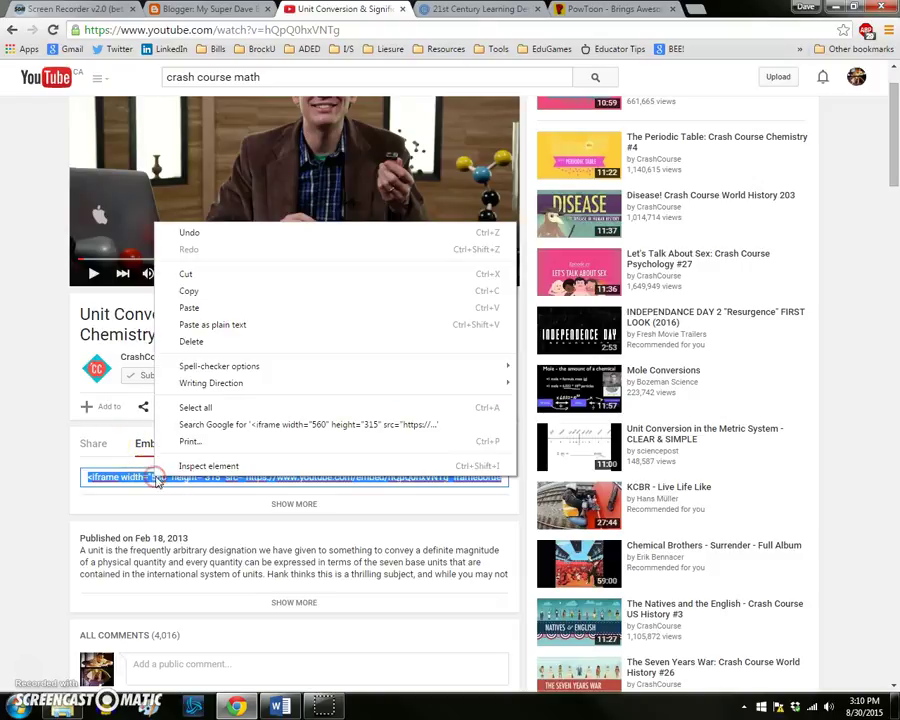
left_click(212, 292)
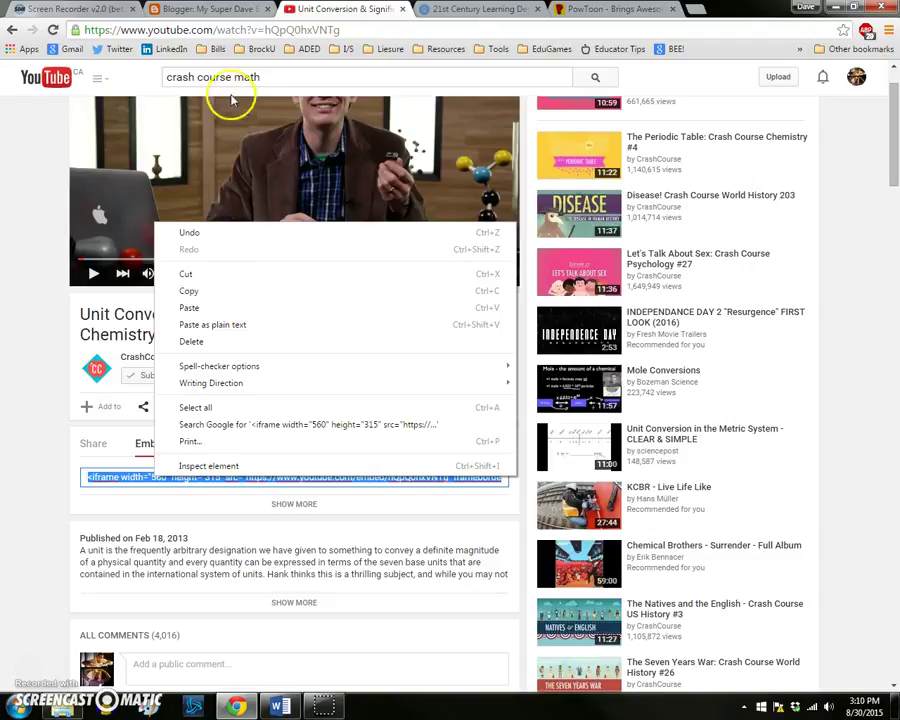
Step: Return to the Math page in Blogger and add blank lines below the sentence in the Compose view
left_click(212, 12)
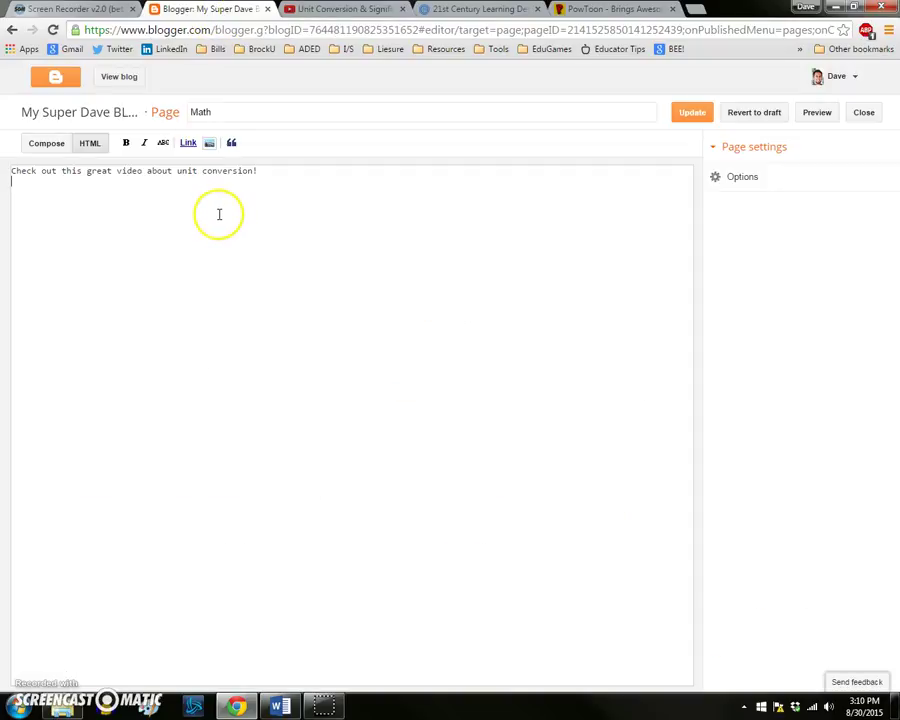
left_click(52, 147)
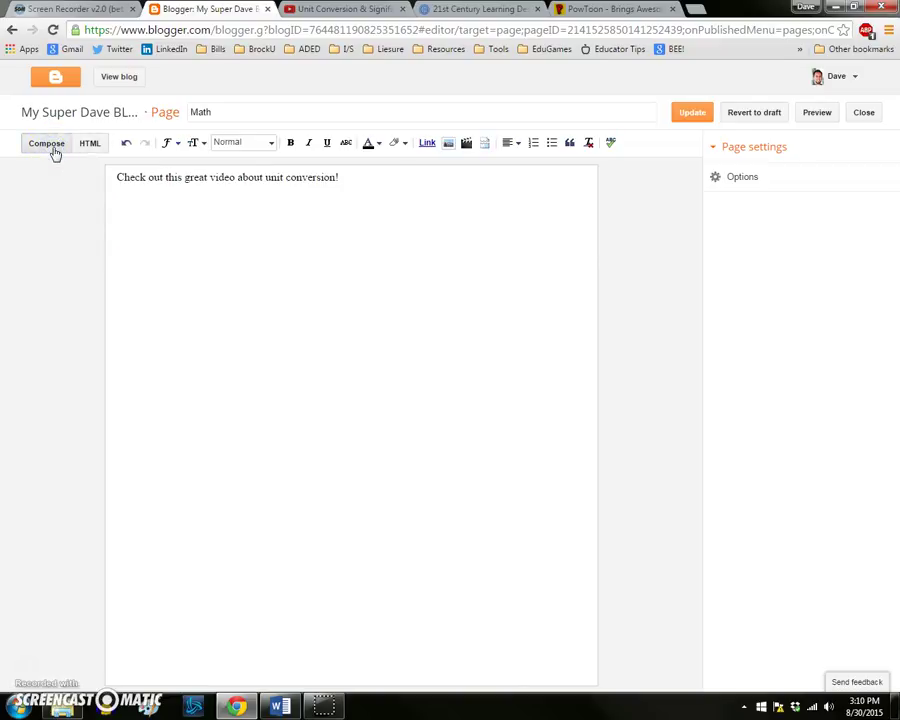
left_click(397, 251)
key("Return")
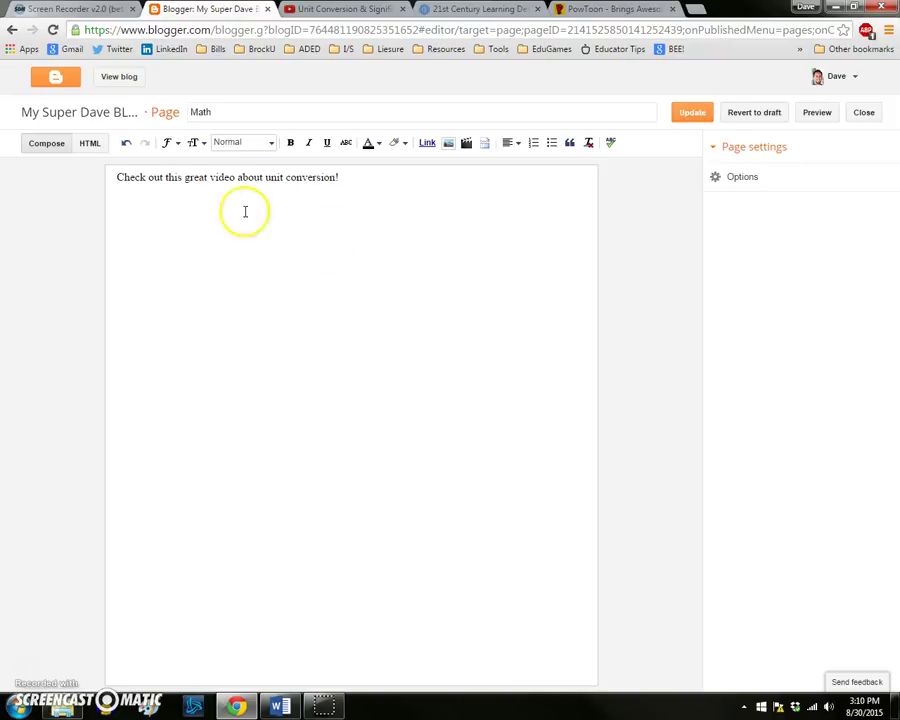
Step: Insert the copied YouTube iframe code, 560 wide and 315 high, below the line breaks in the Math page's HTML source
left_click(90, 144)
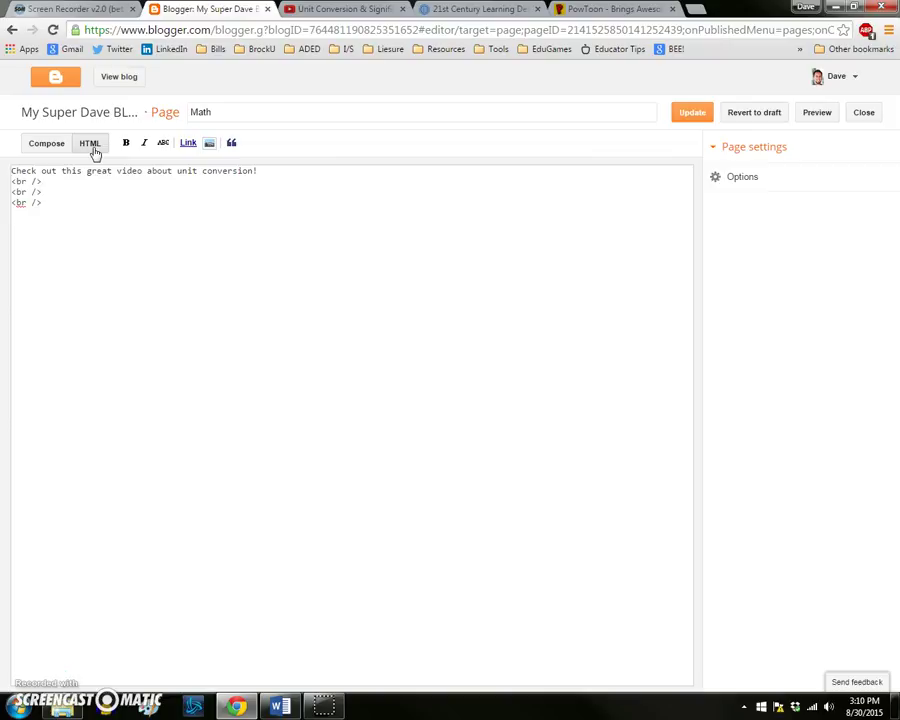
left_click(40, 202)
key("Return")
type("<iframe width=\"560\" height=\"315\" src=\"https://www.youtube.com/embed/hOpQ0hxVNTg\" frameborder=\"0\" allowfullscreen></iframe>")
right_click(58, 229)
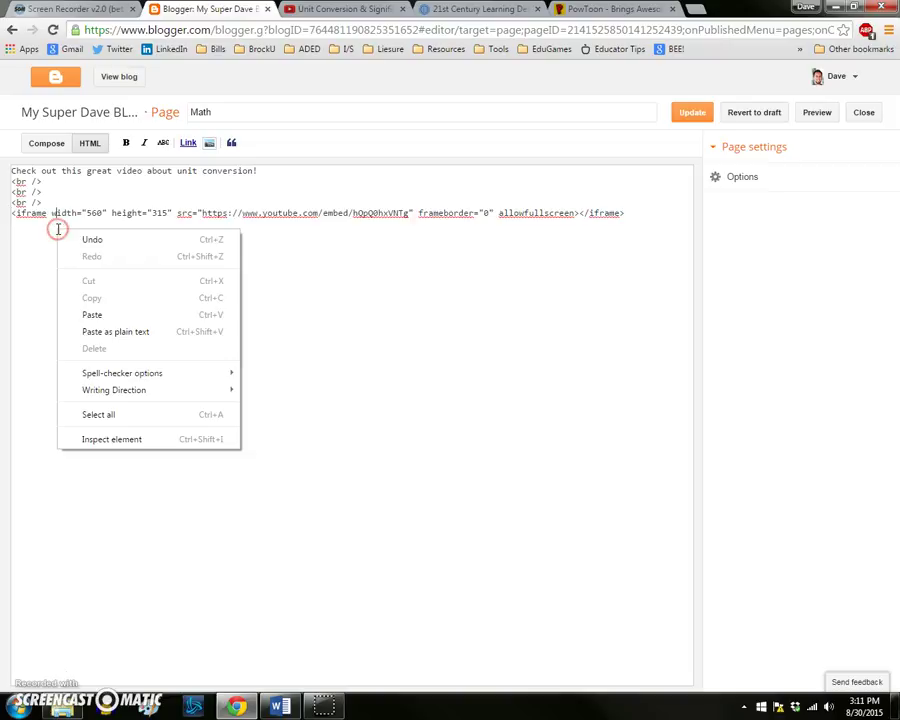
left_click(37, 246)
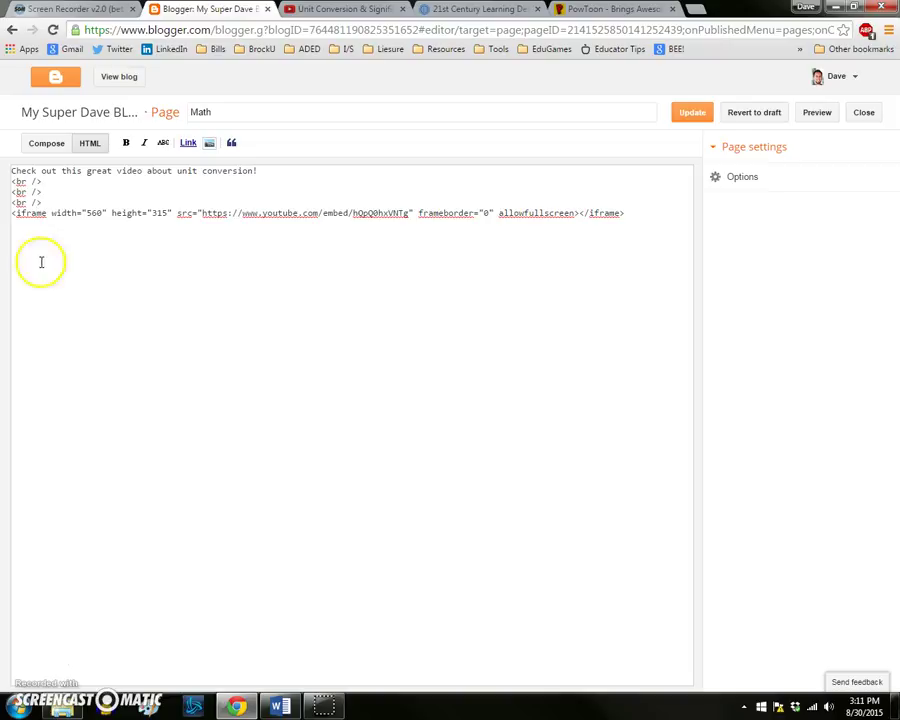
Step: Check the embedded video in the Compose view and examine the iframe's height and width values in the HTML source
left_click(40, 149)
left_click(89, 143)
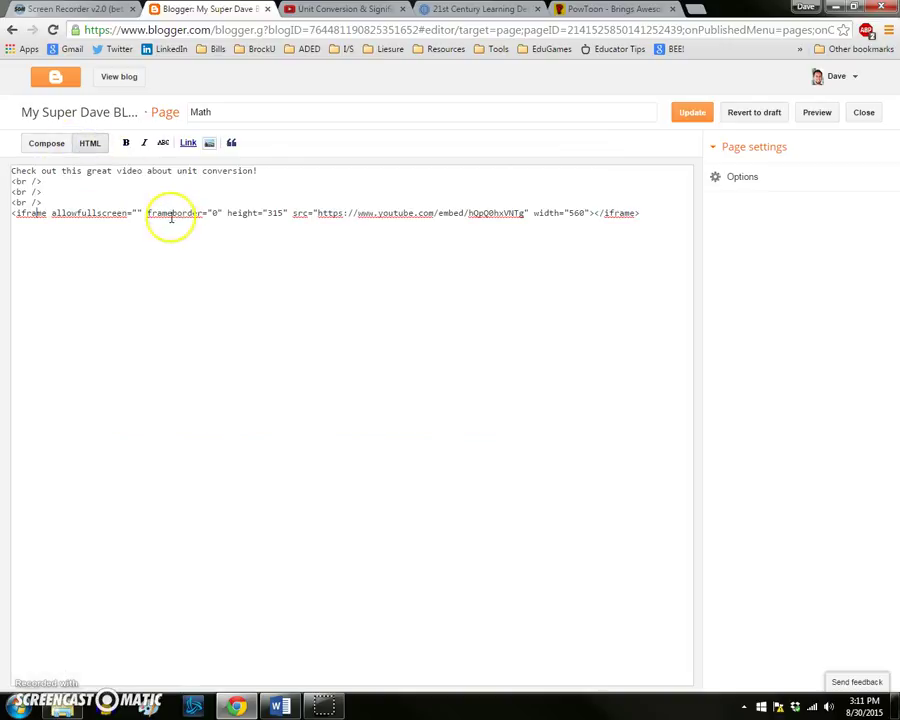
double_click(274, 213)
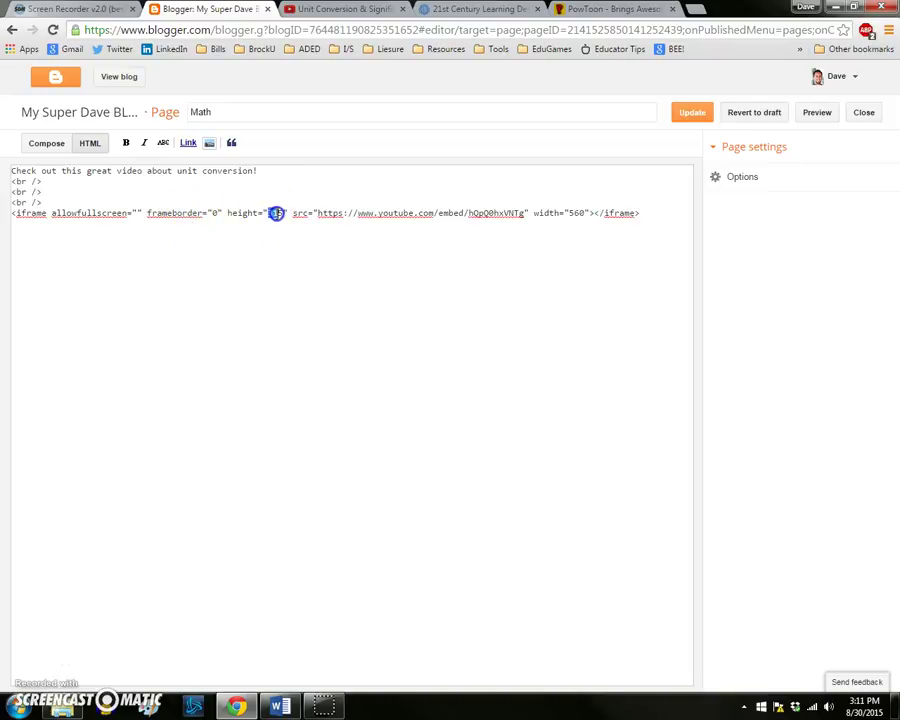
double_click(575, 213)
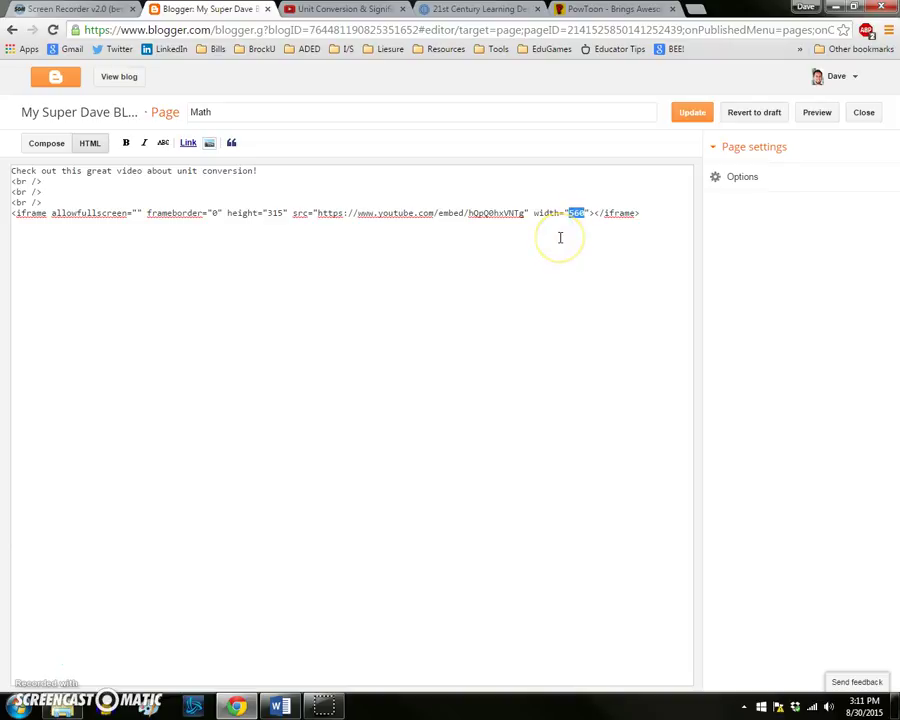
left_click(606, 213)
left_click(59, 150)
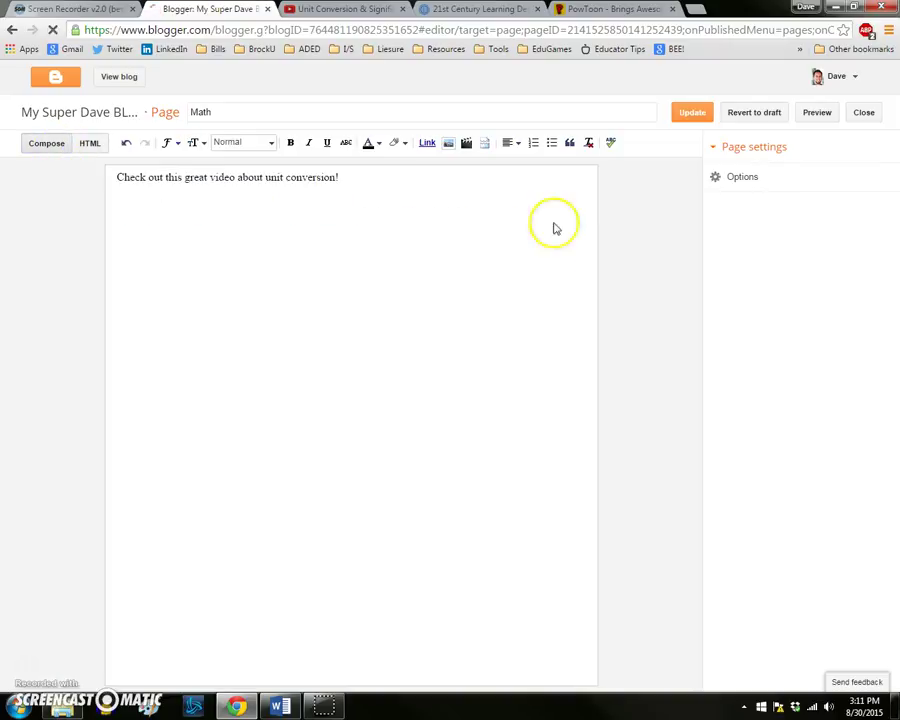
Step: Save the Math page update and view the Math page with its video on the live blog
left_click(690, 113)
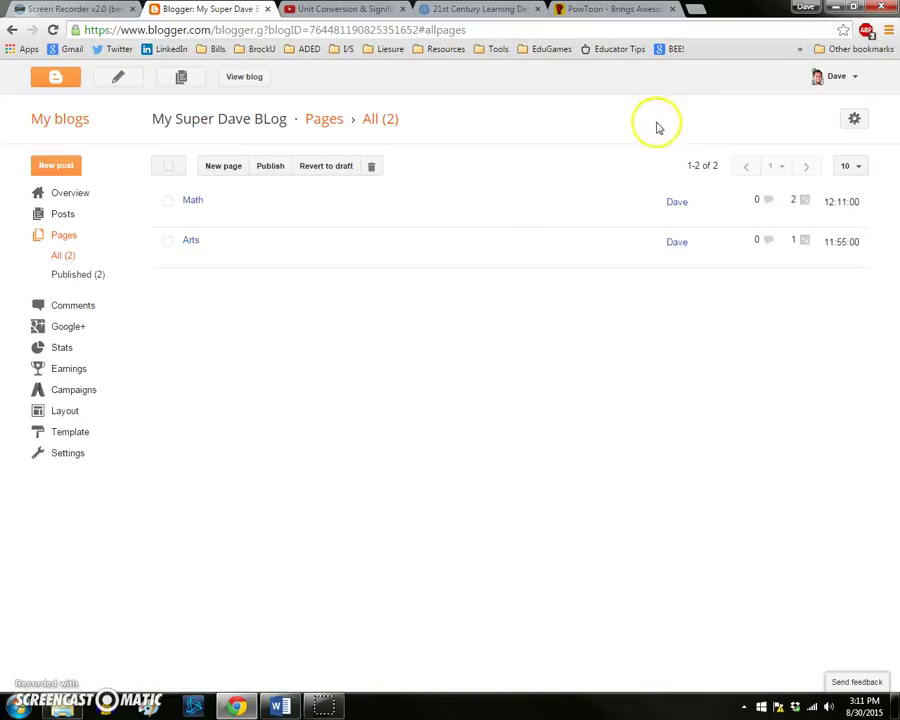
left_click(245, 77)
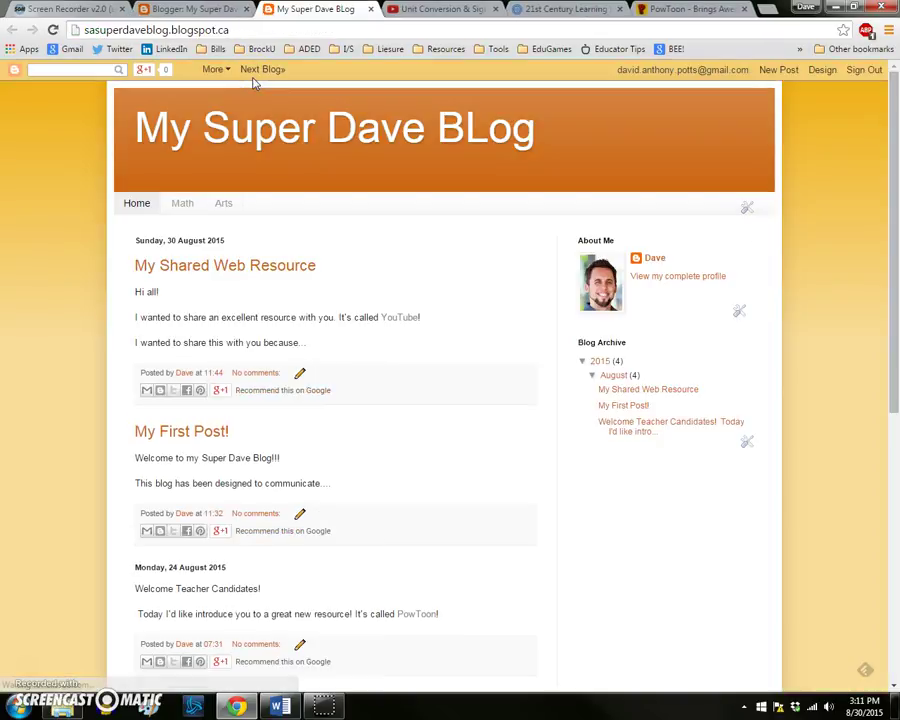
left_click(178, 206)
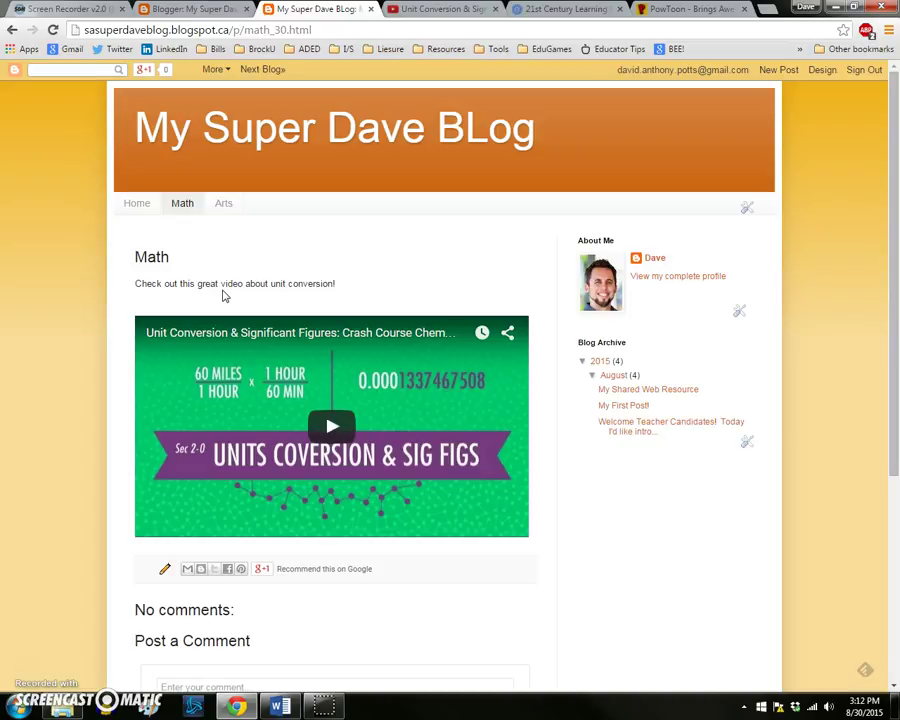
left_click(233, 294)
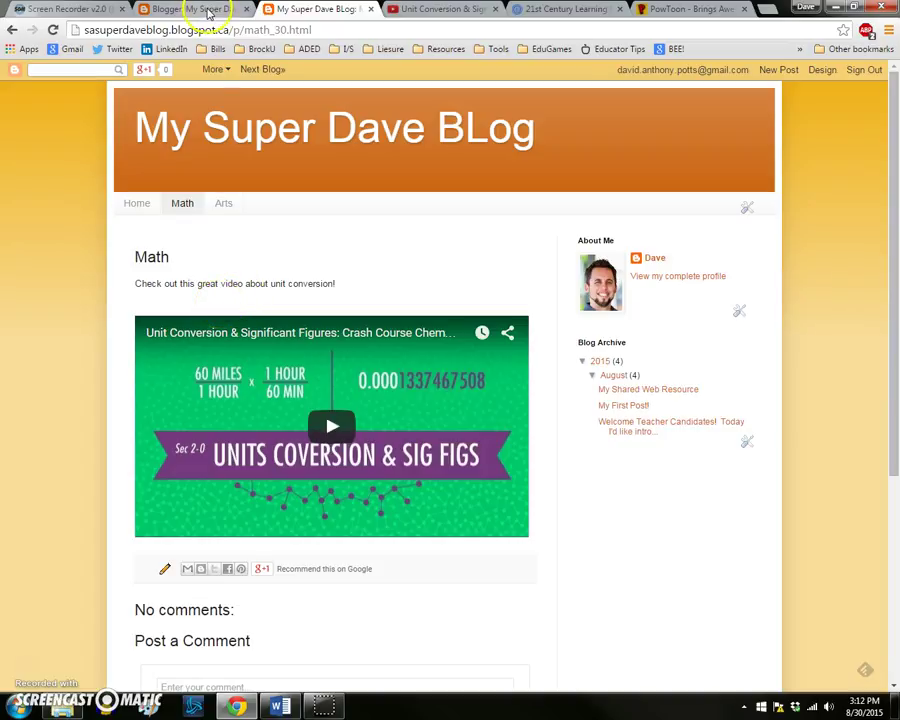
Step: Open the blog's Arts page for editing and copy the embed code of the 21st Century Learning Design (CLD) presentation on Prezi
left_click(200, 9)
left_click(189, 255)
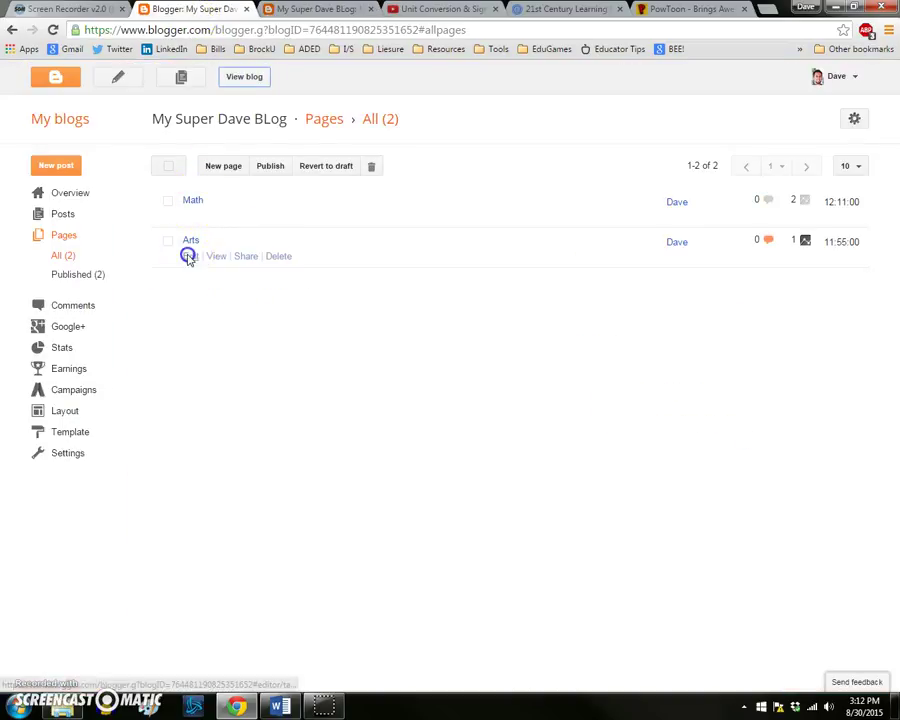
left_click(558, 10)
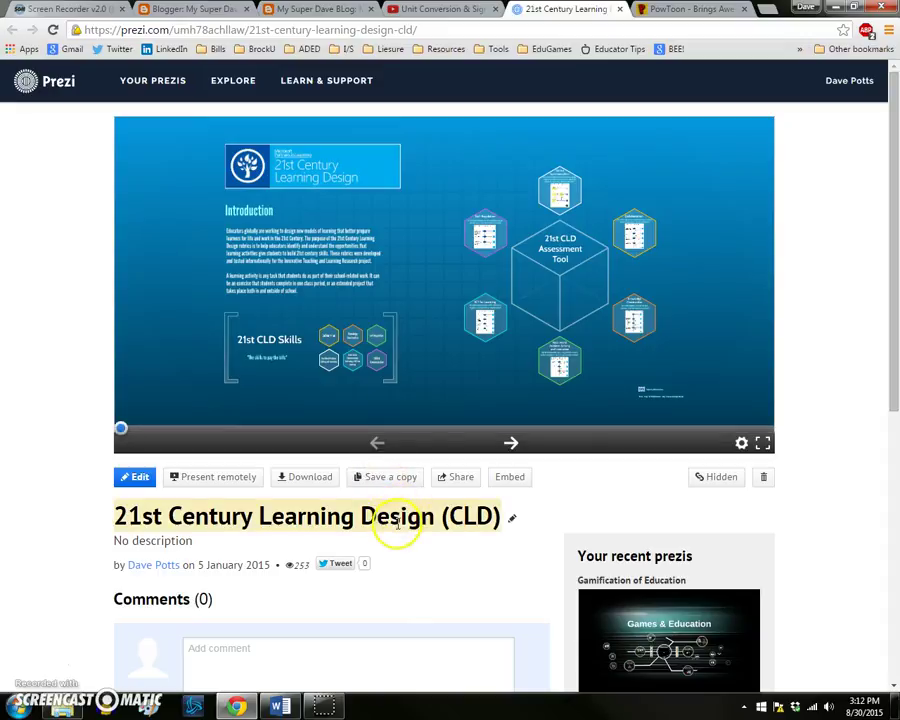
left_click(514, 485)
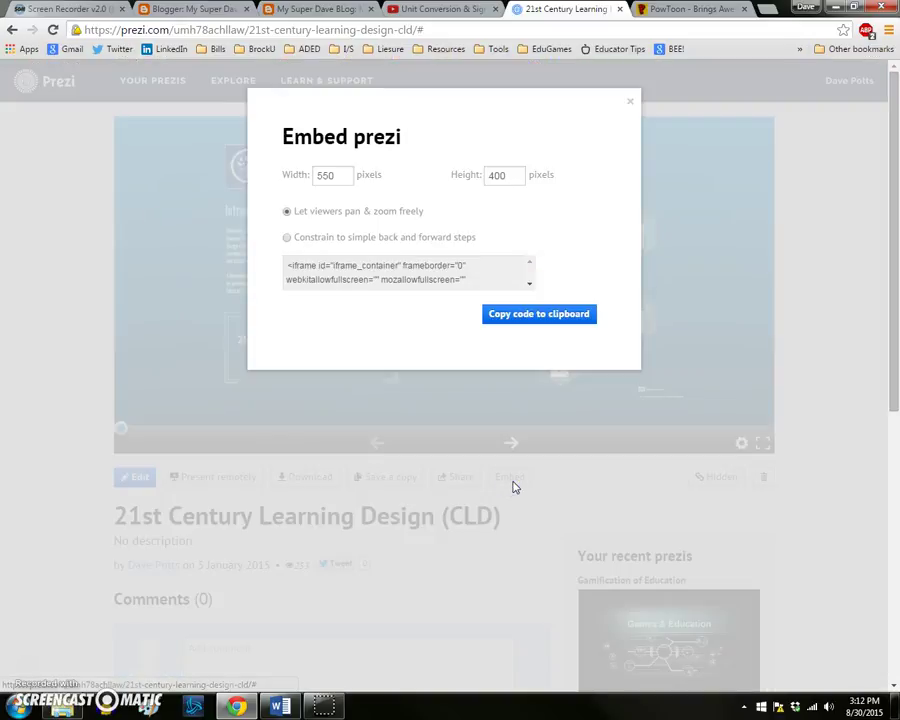
left_click(518, 322)
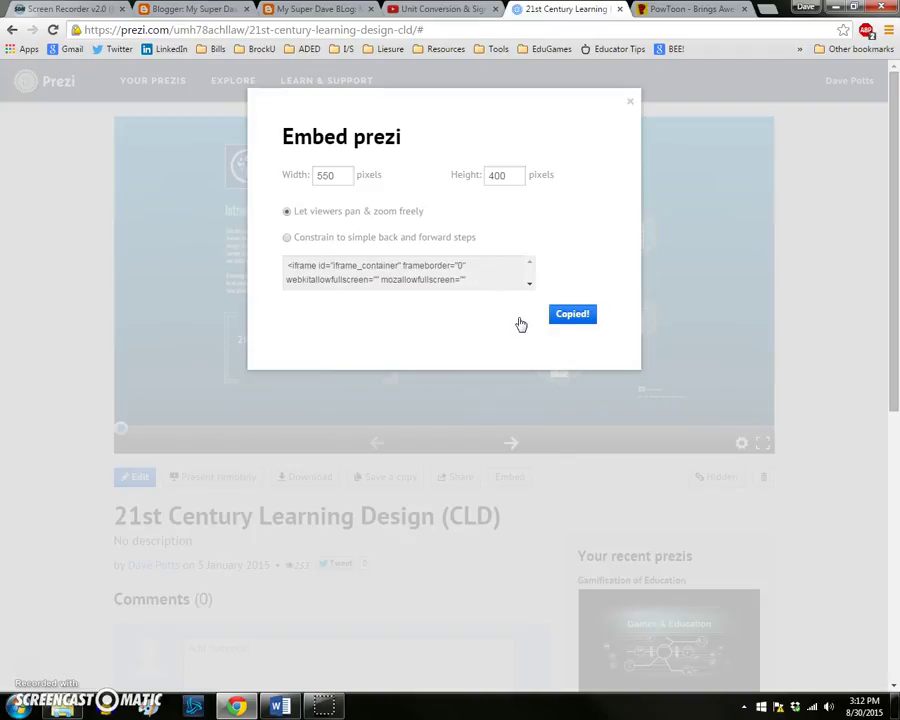
left_click(633, 101)
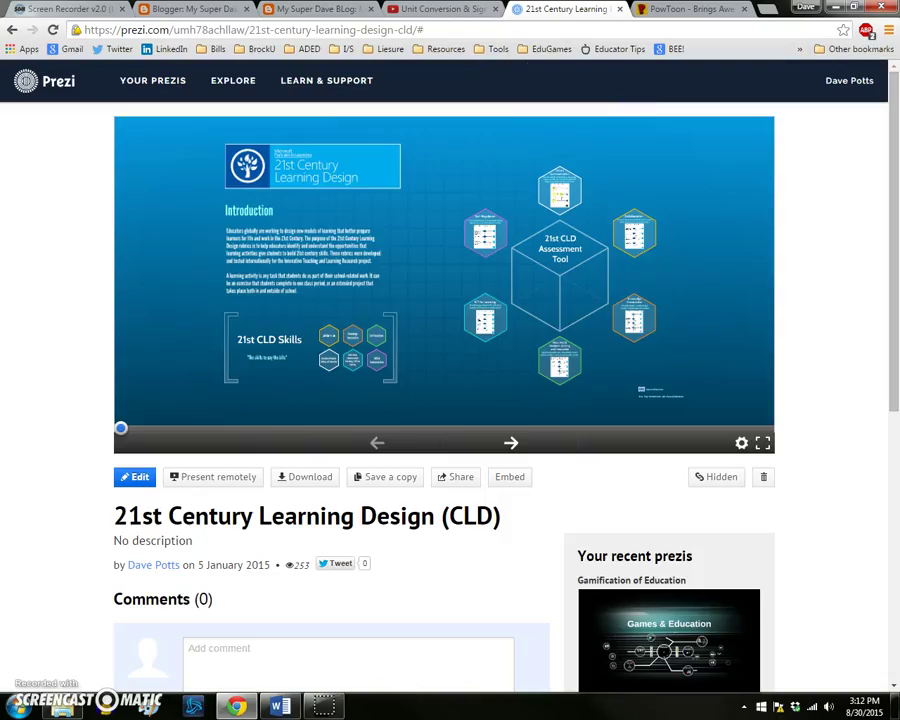
Step: Paste the Prezi iframe code into the HTML source of the Arts page in Blogger and update the page
left_click(186, 9)
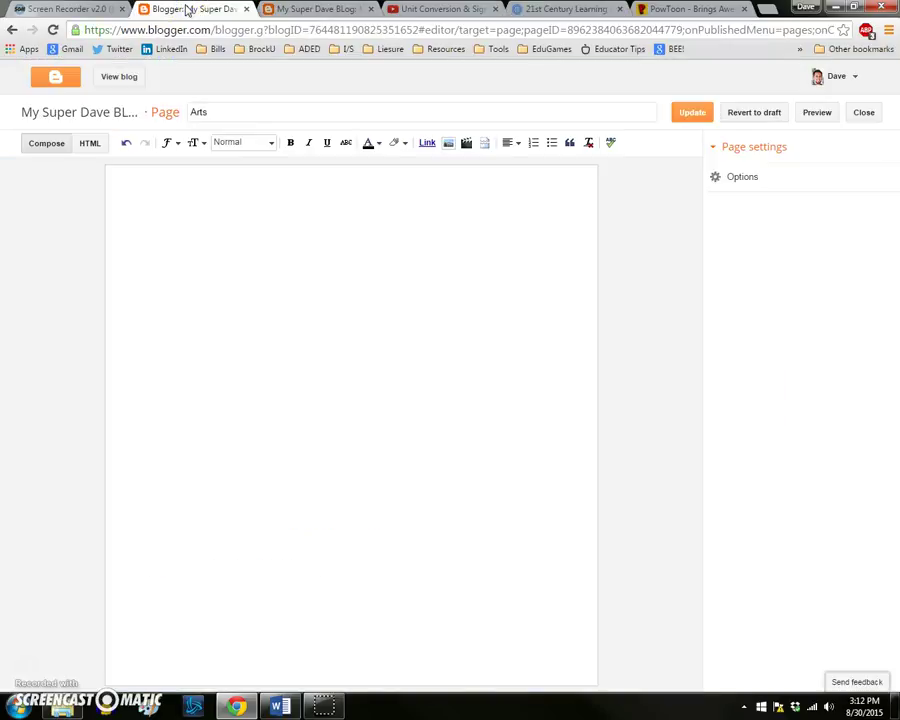
left_click(90, 146)
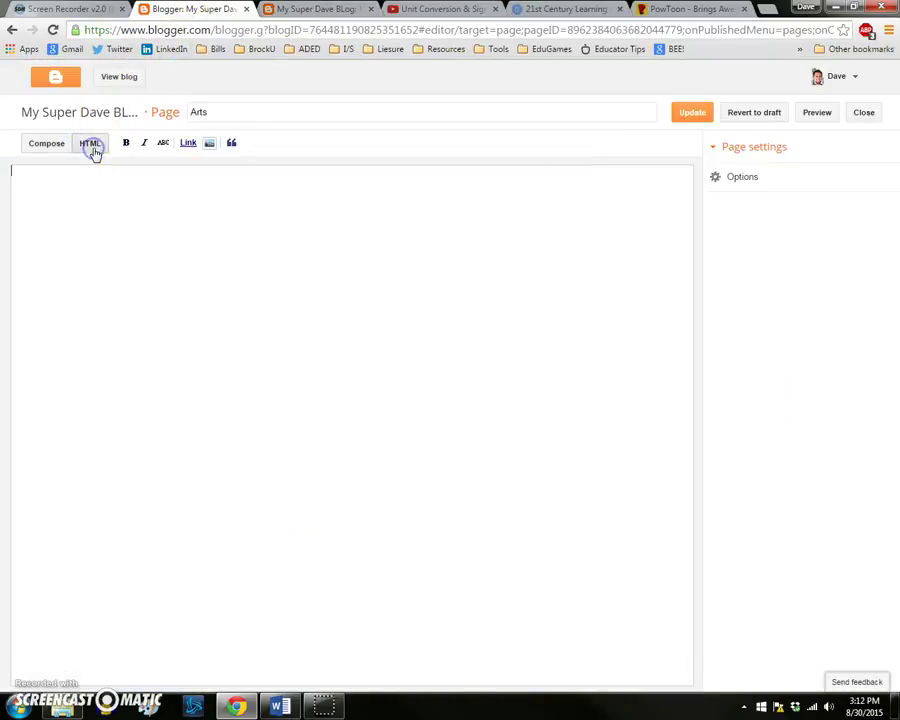
left_click(89, 206)
key("ctrl+v")
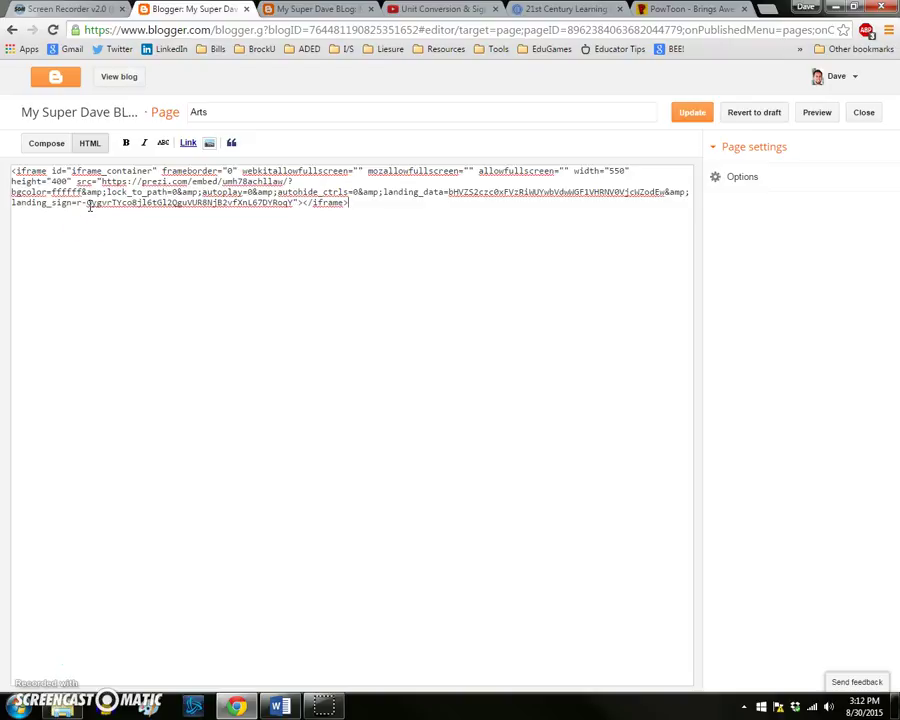
left_click(685, 116)
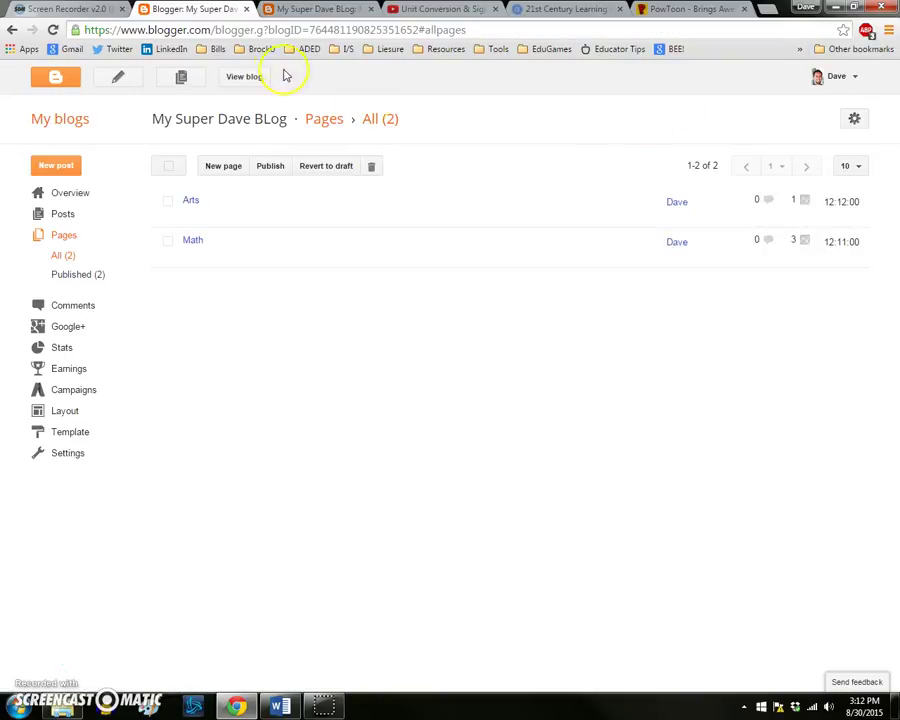
Step: View the Arts page with its embedded Prezi presentation on the live blog
left_click(314, 10)
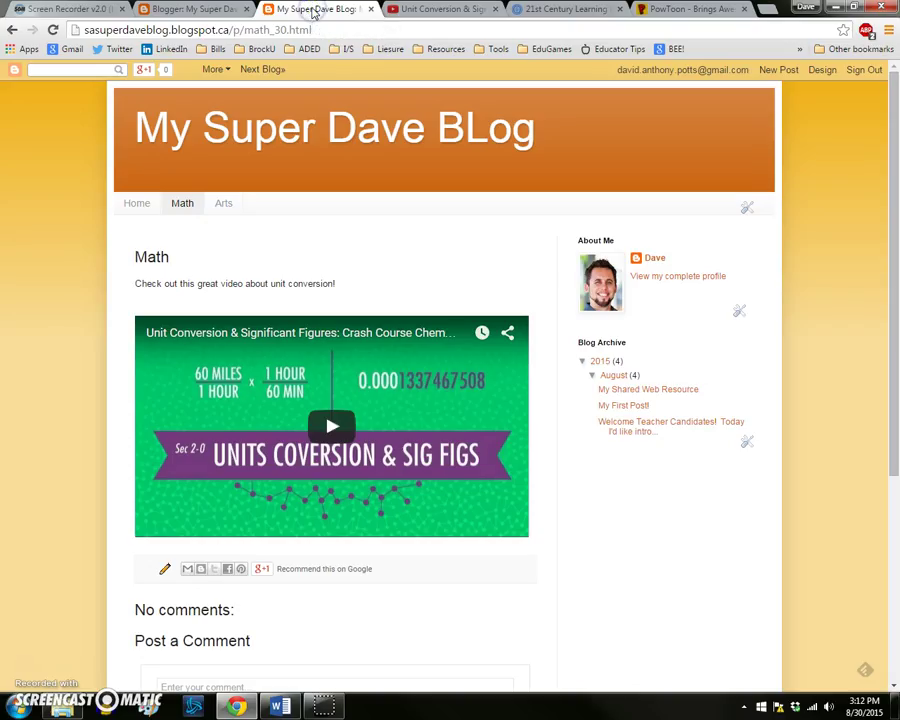
left_click(223, 203)
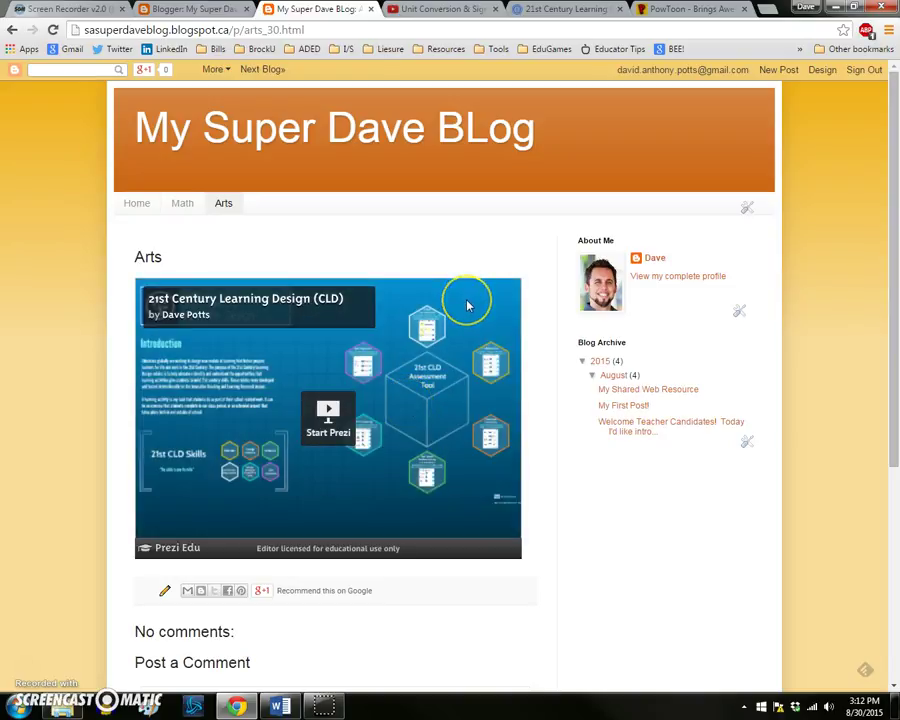
Step: Switch to PowToon and copy the embed code of the TPACK Teacher Quest video at the 800 x 452 size
left_click(681, 12)
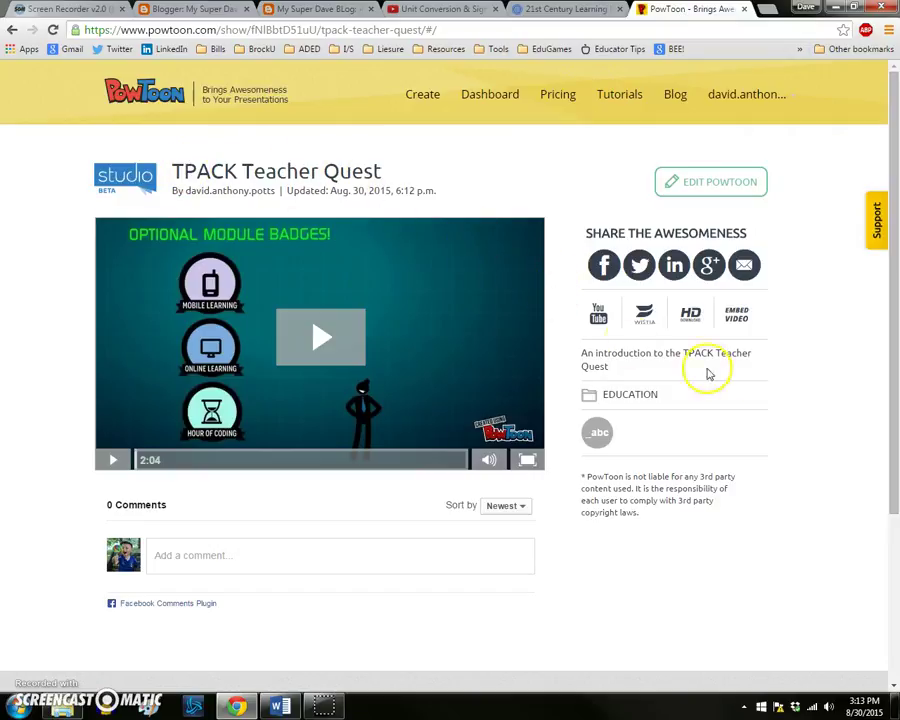
left_click(736, 318)
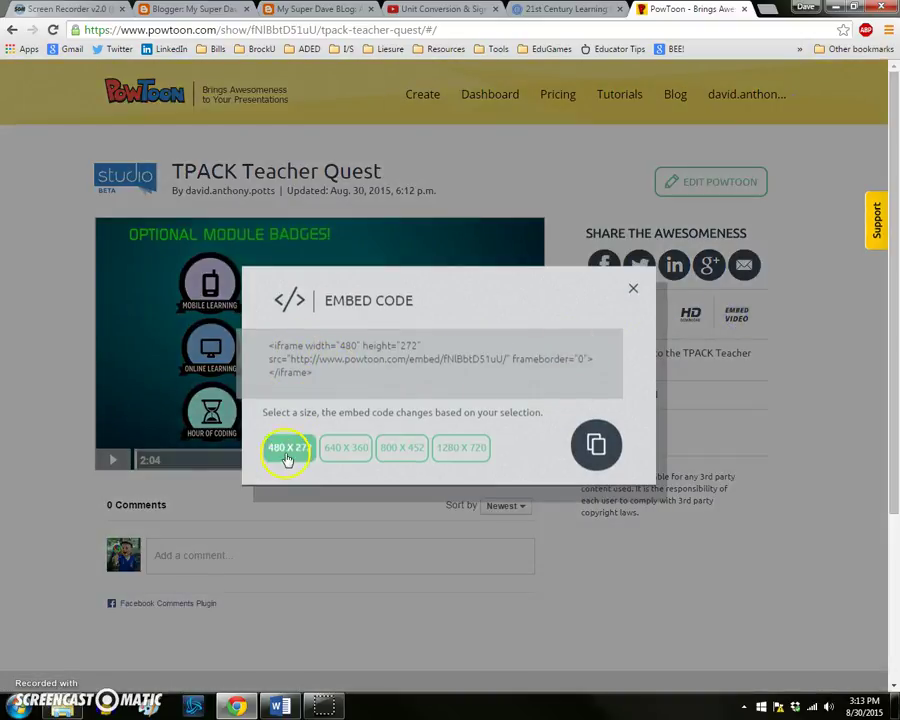
left_click(401, 453)
left_click_drag(322, 373, 258, 350)
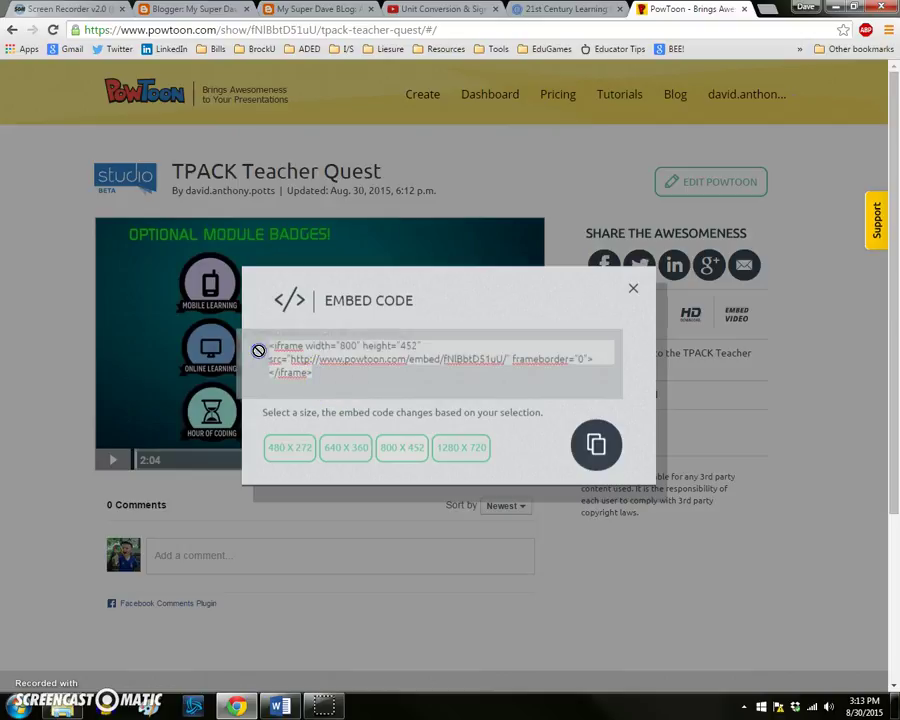
right_click(288, 357)
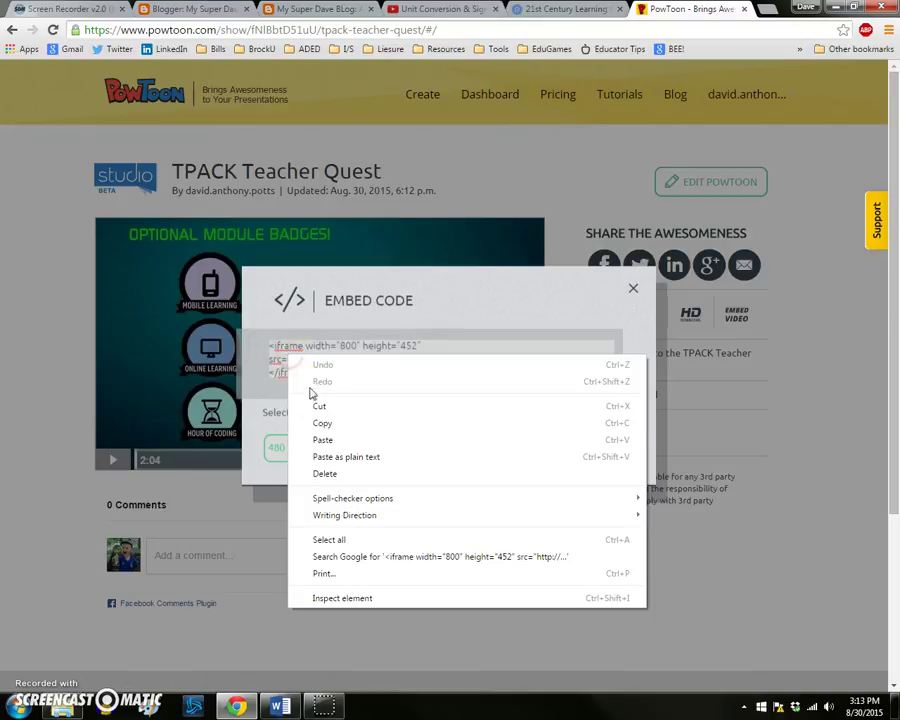
left_click(339, 423)
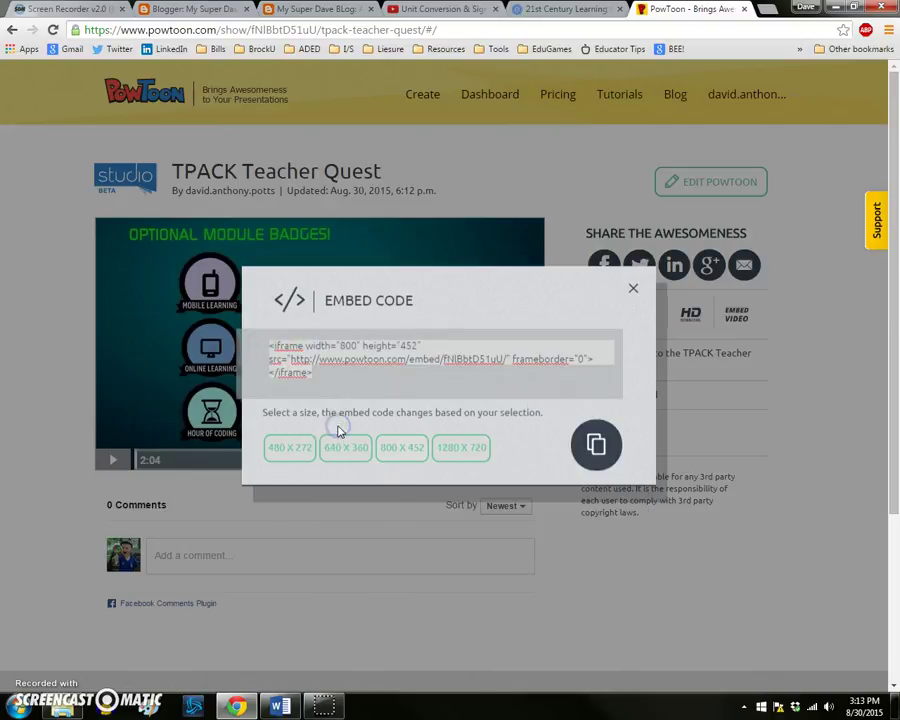
Step: Paste the PowToon iframe code below the Prezi iframe in the HTML source of Blogger's Arts page and update the page
left_click(150, 8)
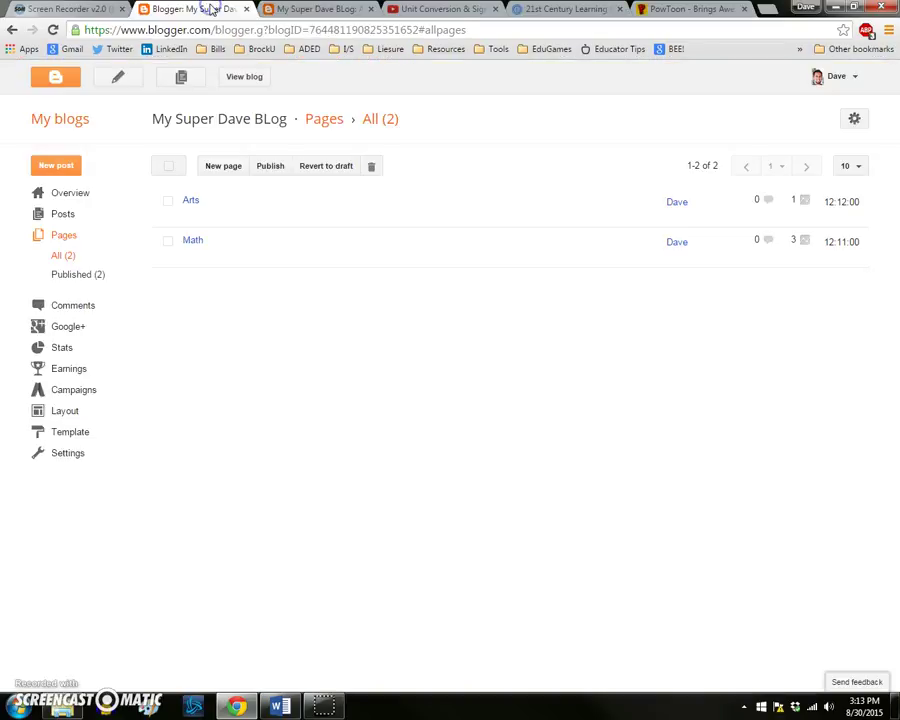
left_click(190, 218)
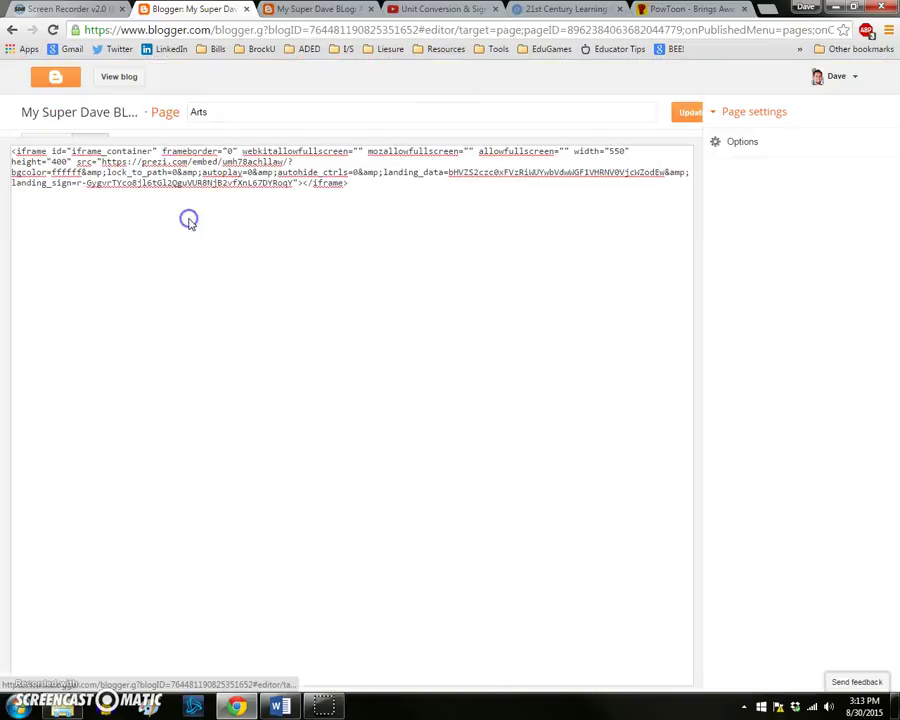
left_click(438, 240)
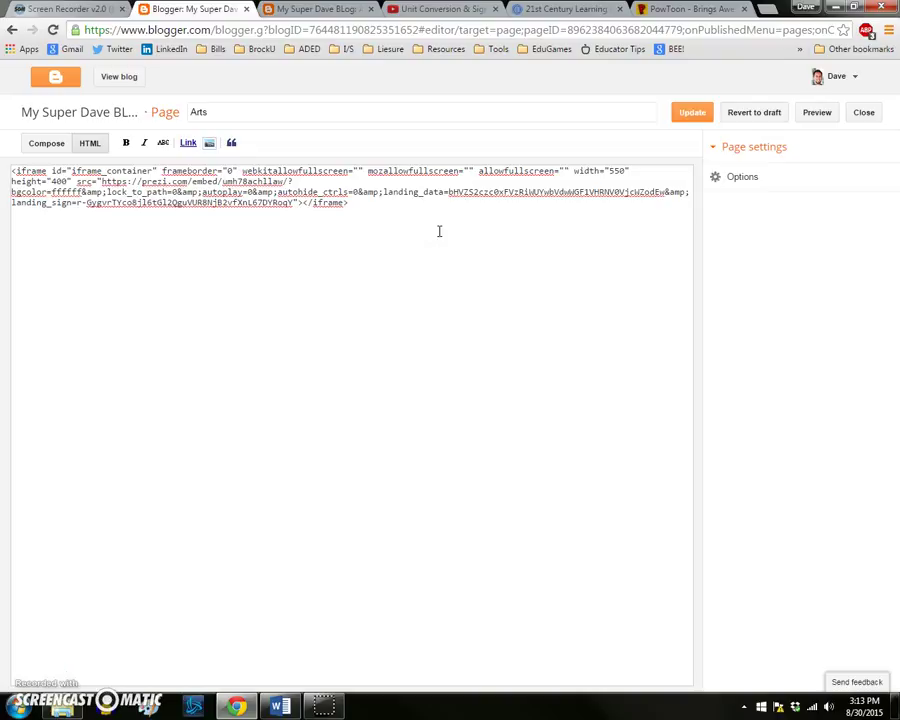
key("ctrl+v")
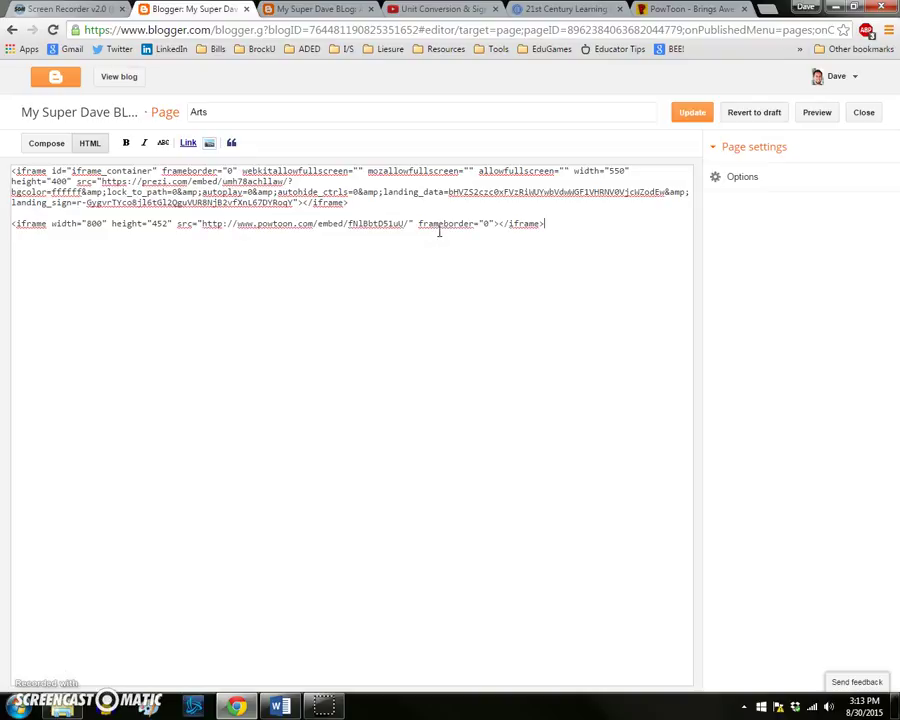
left_click(696, 114)
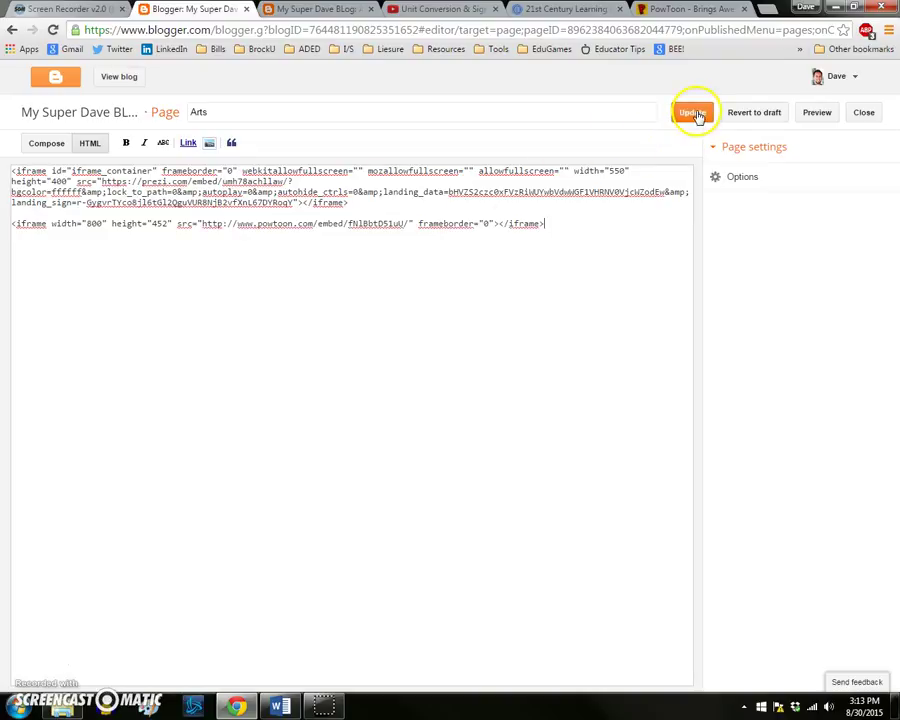
Step: Reload the Arts page on the live blog and examine how the PowToon video fits the page compared with the Prezi
left_click(330, 9)
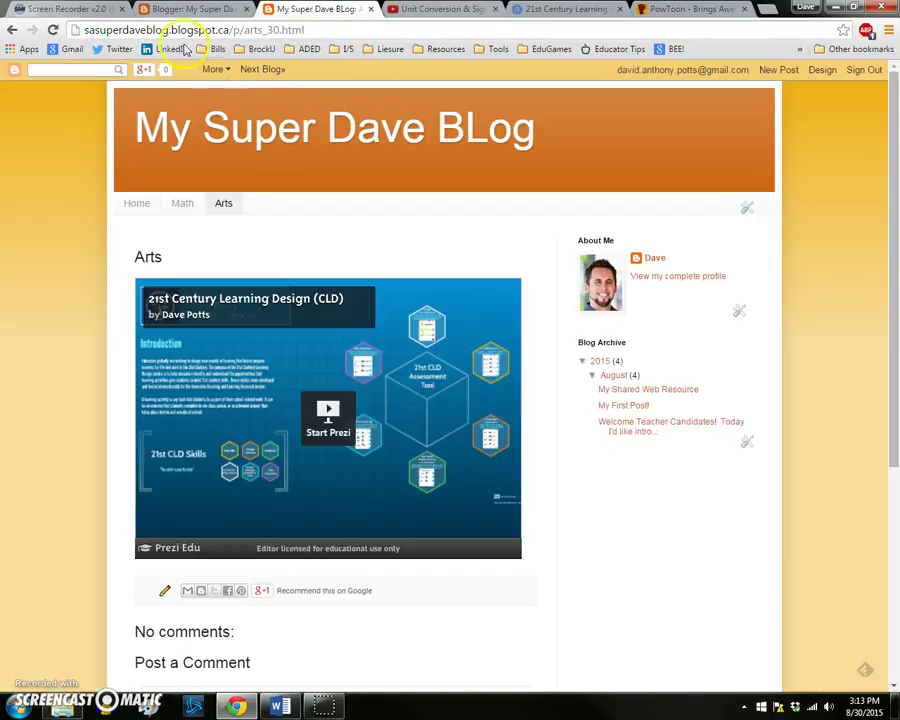
left_click(224, 205)
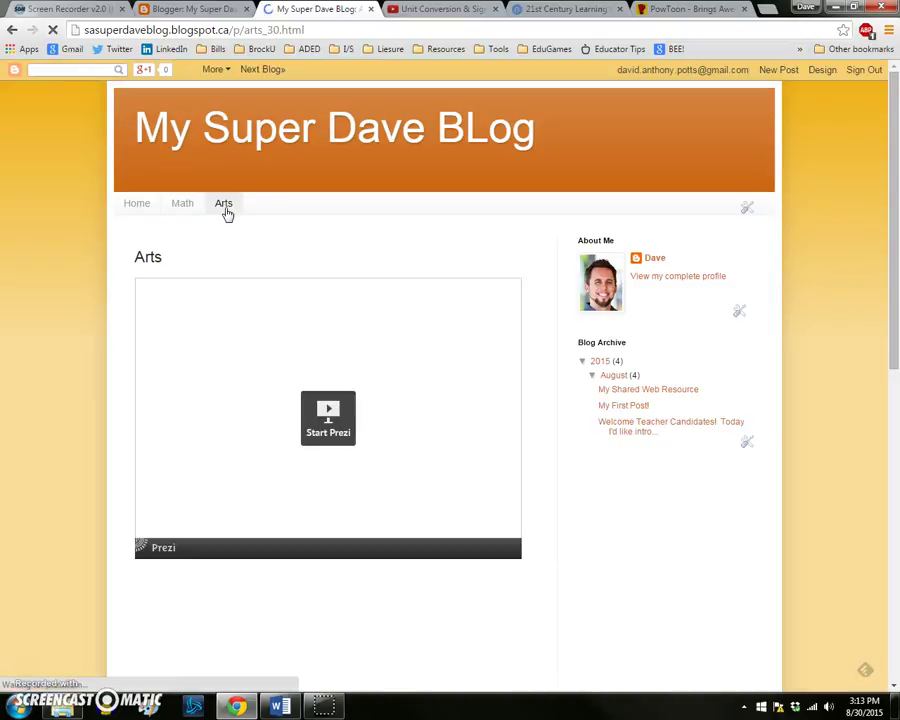
scroll(227, 213, "down", 2)
scroll(227, 213, "down", 1)
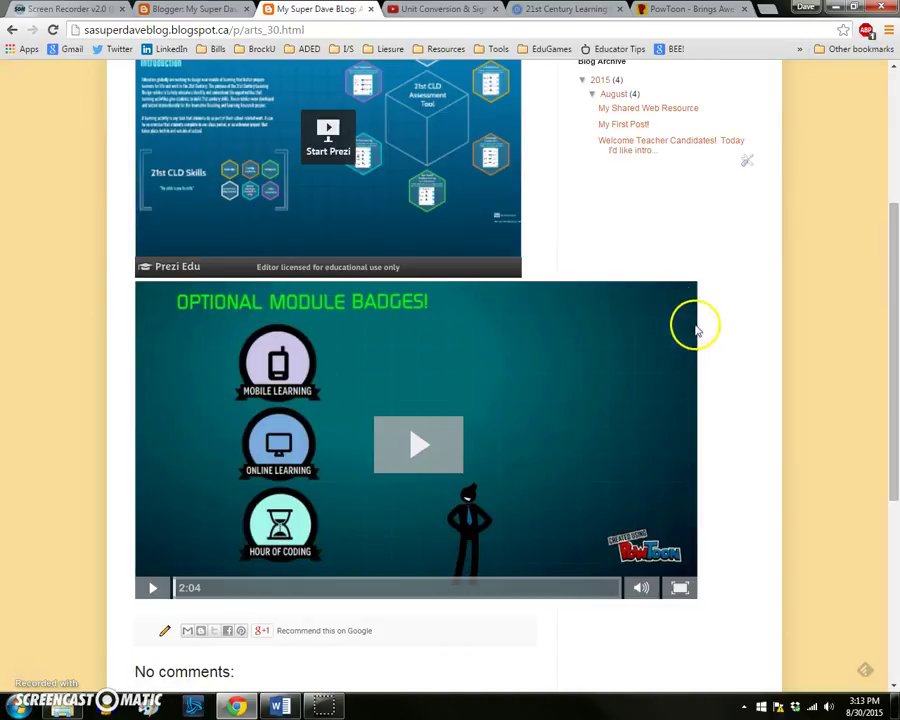
scroll(606, 265, "up", 2)
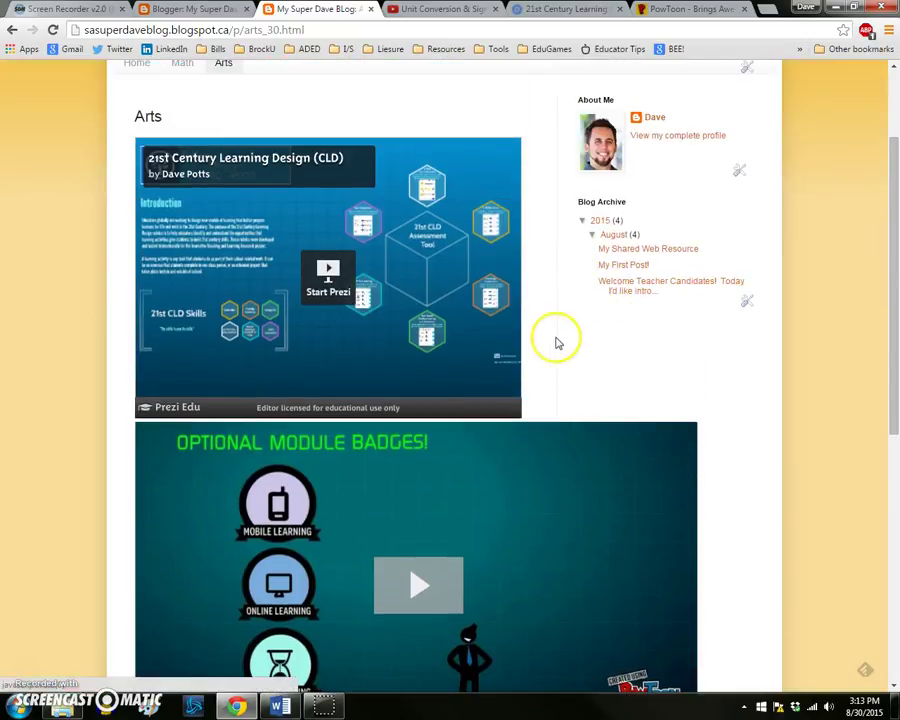
scroll(561, 399, "down", 1)
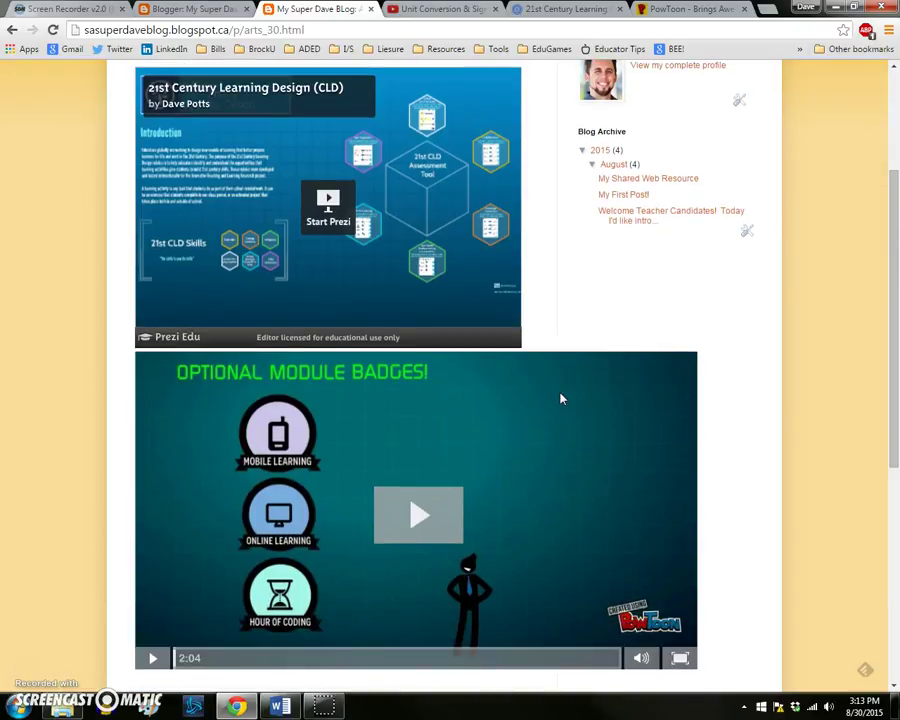